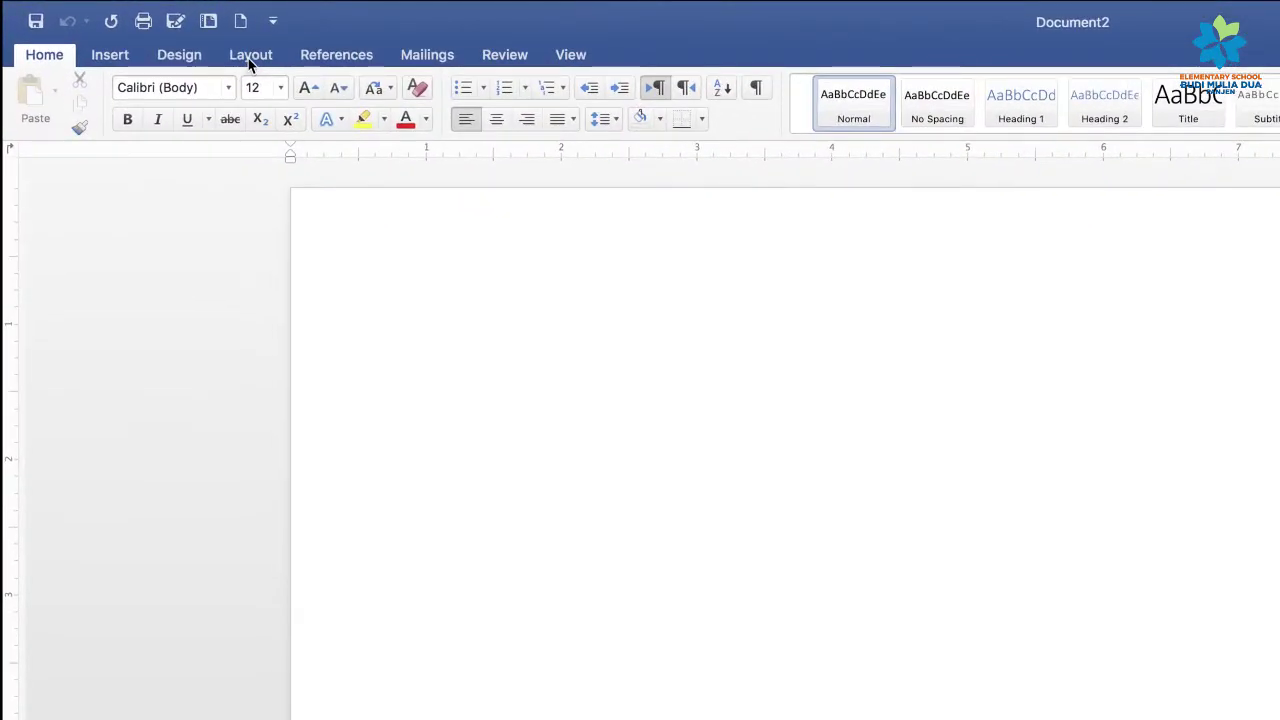
# Set the page to A4, Landscape, with Normal 1-inch margins, then click into the page.
pyautogui.click(250, 56)
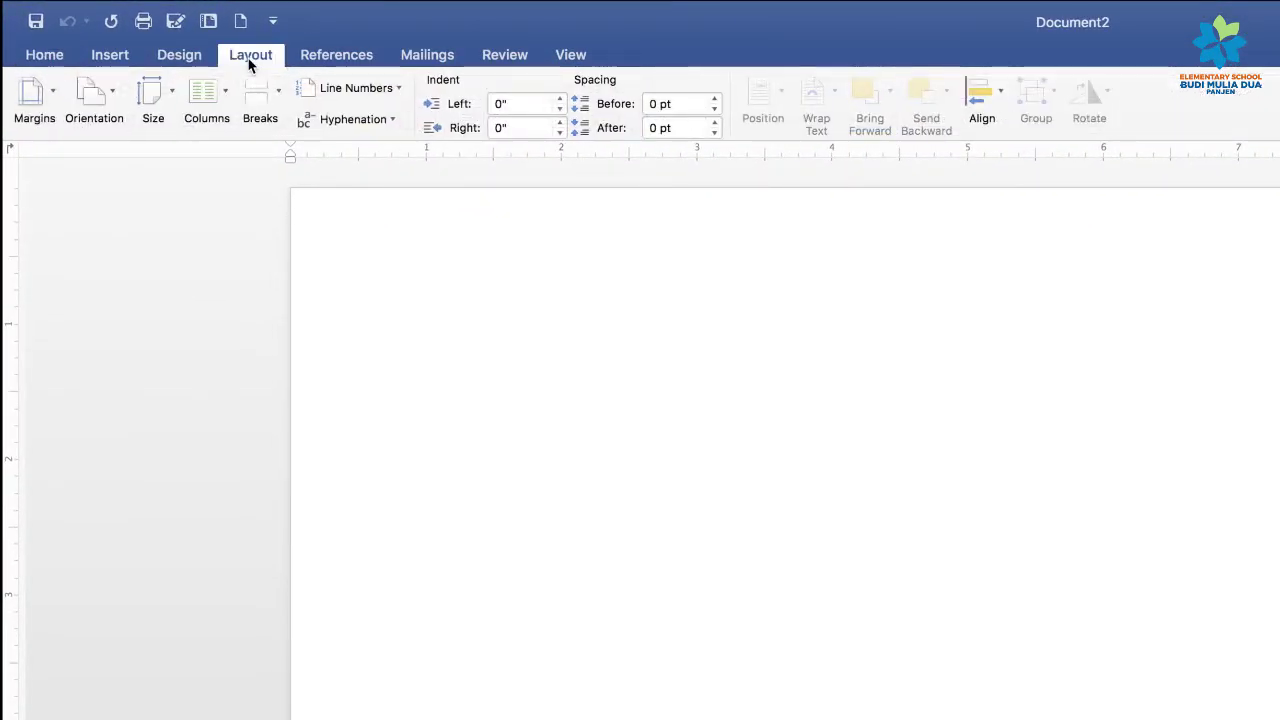
pyautogui.click(153, 100)
pyautogui.click(195, 229)
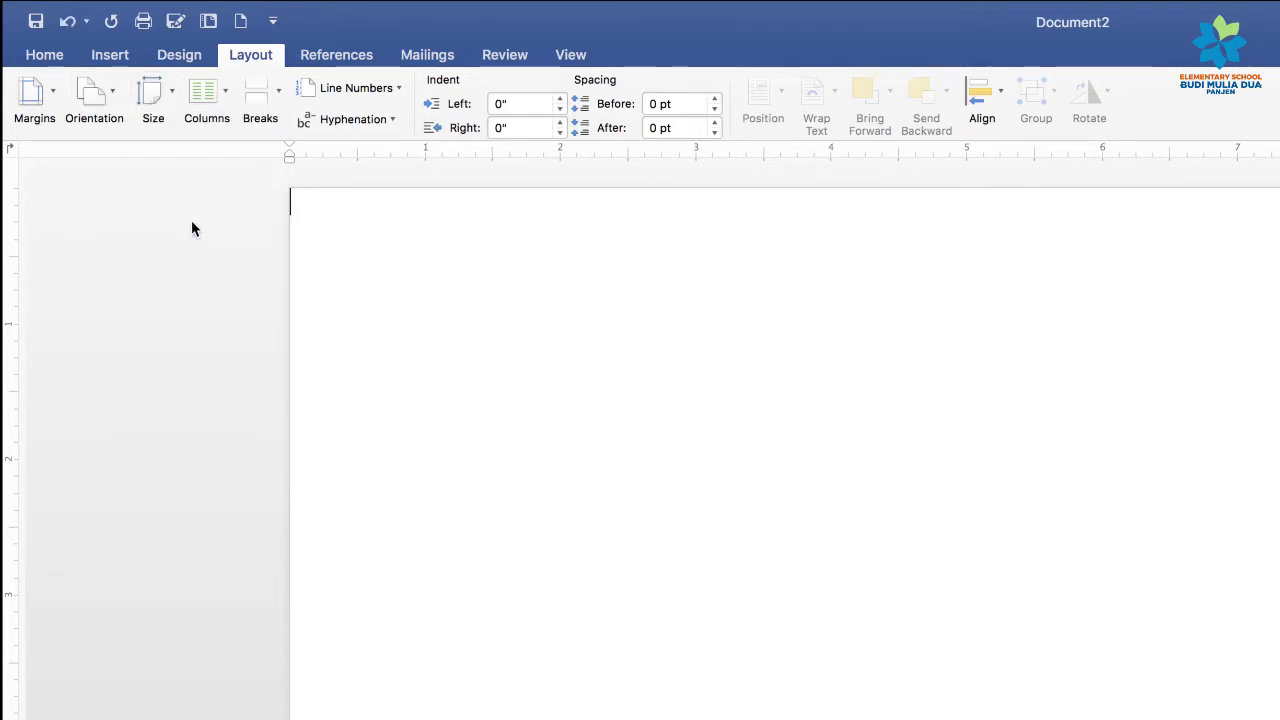
pyautogui.click(98, 93)
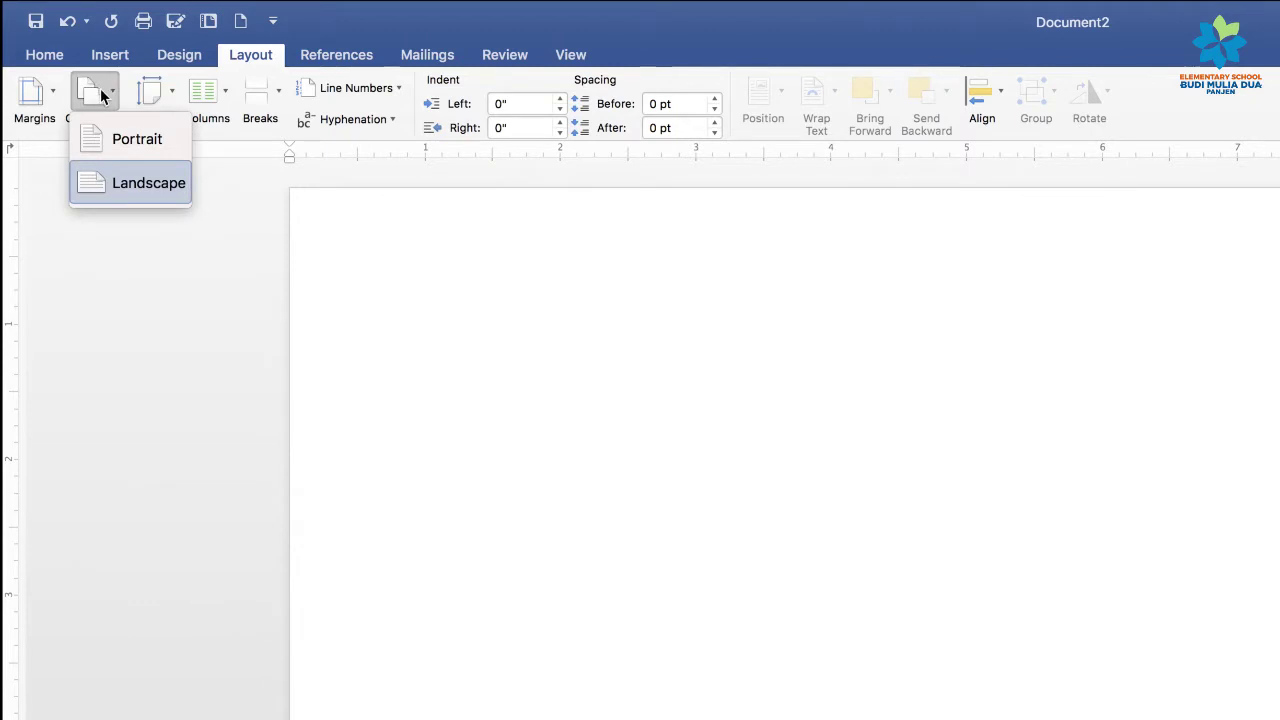
pyautogui.click(137, 139)
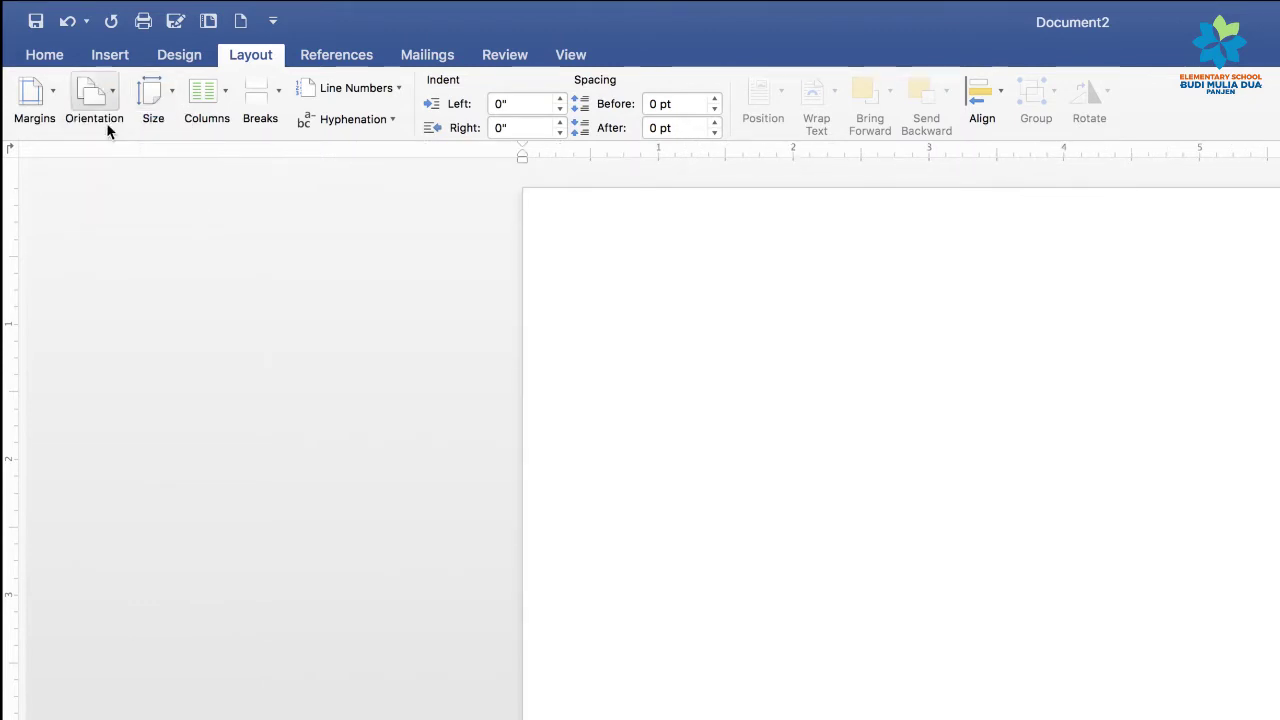
pyautogui.click(46, 104)
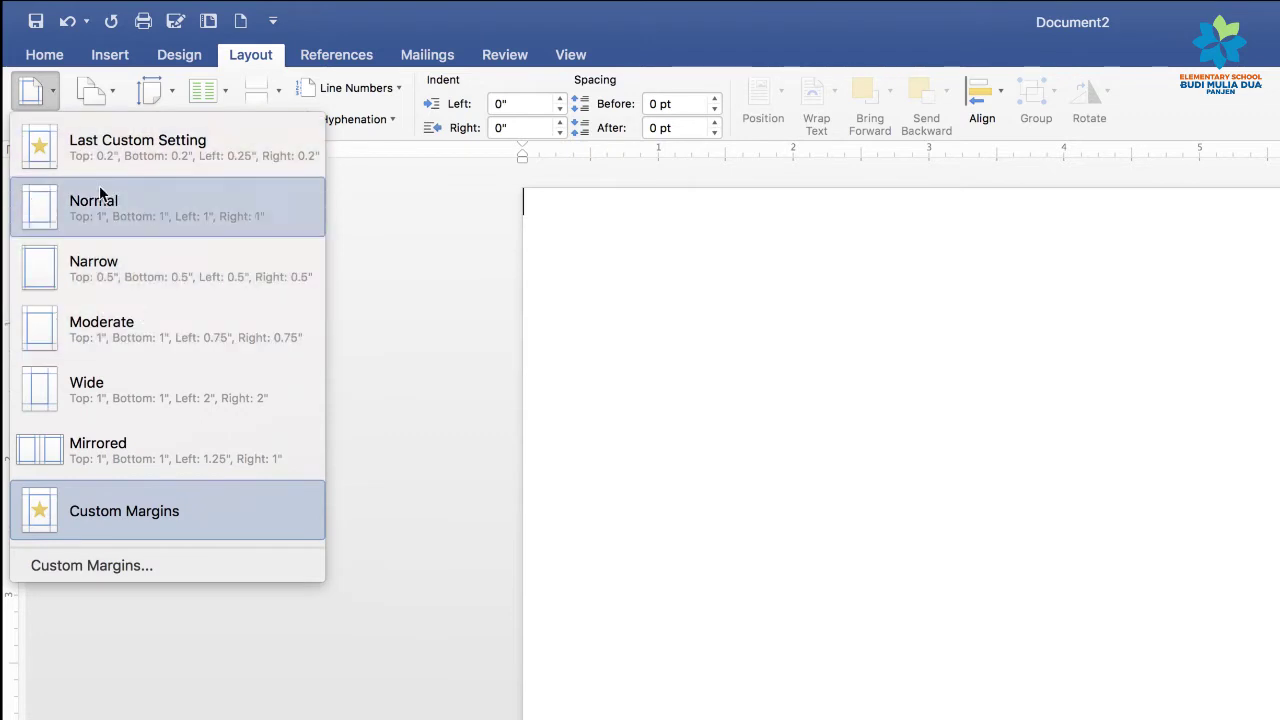
pyautogui.click(117, 226)
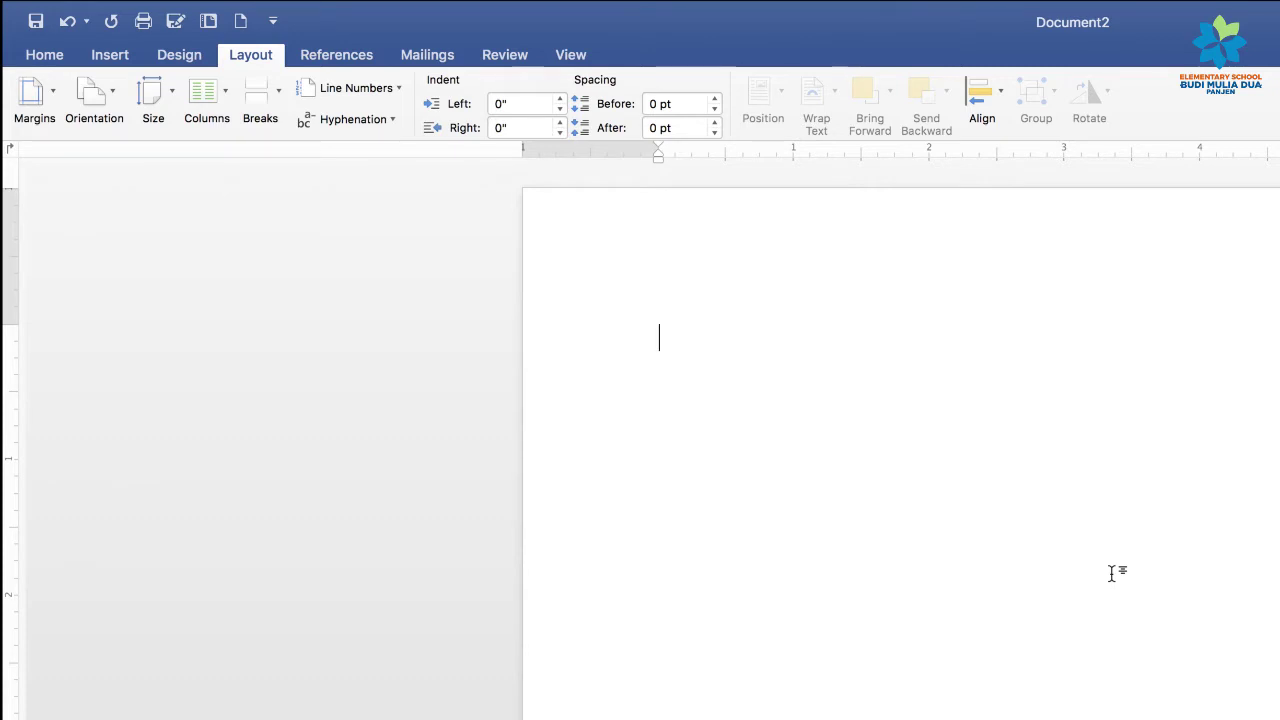
pyautogui.doubleClick(899, 535)
# Choose the Rectangle from the Insert Shapes gallery.
pyautogui.click(40, 55)
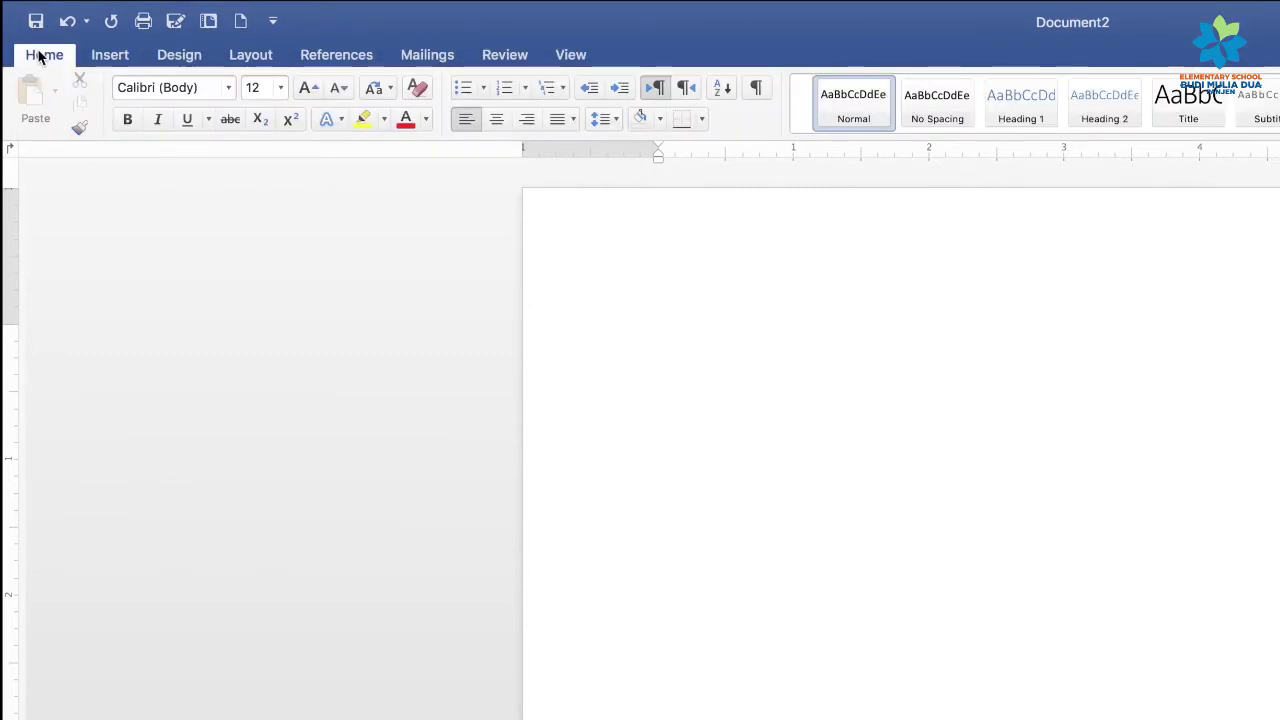
pyautogui.click(126, 56)
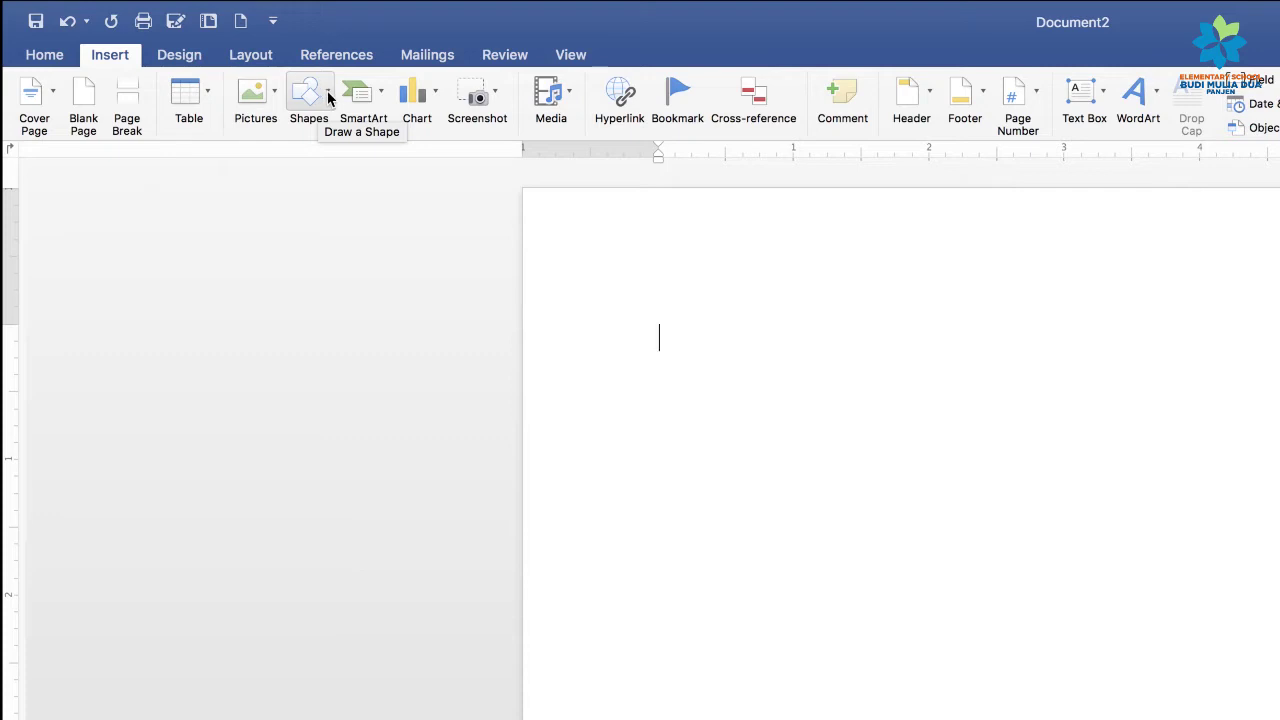
pyautogui.click(329, 96)
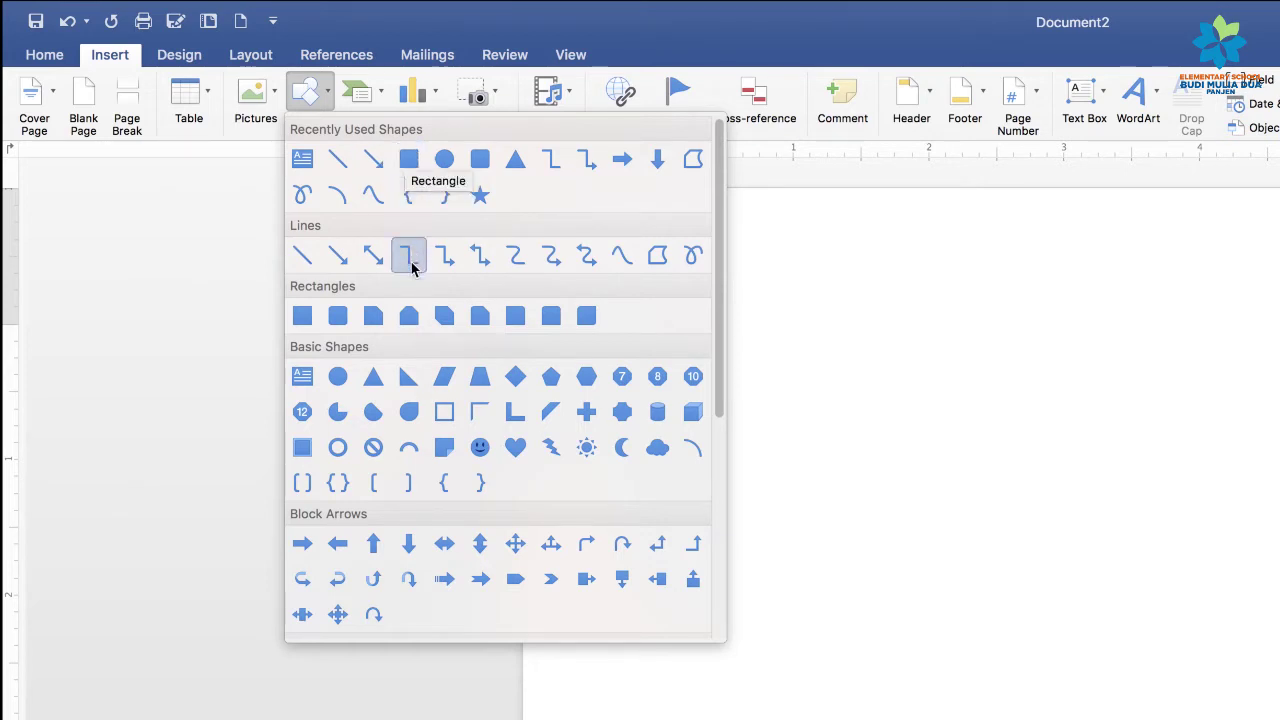
pyautogui.click(300, 318)
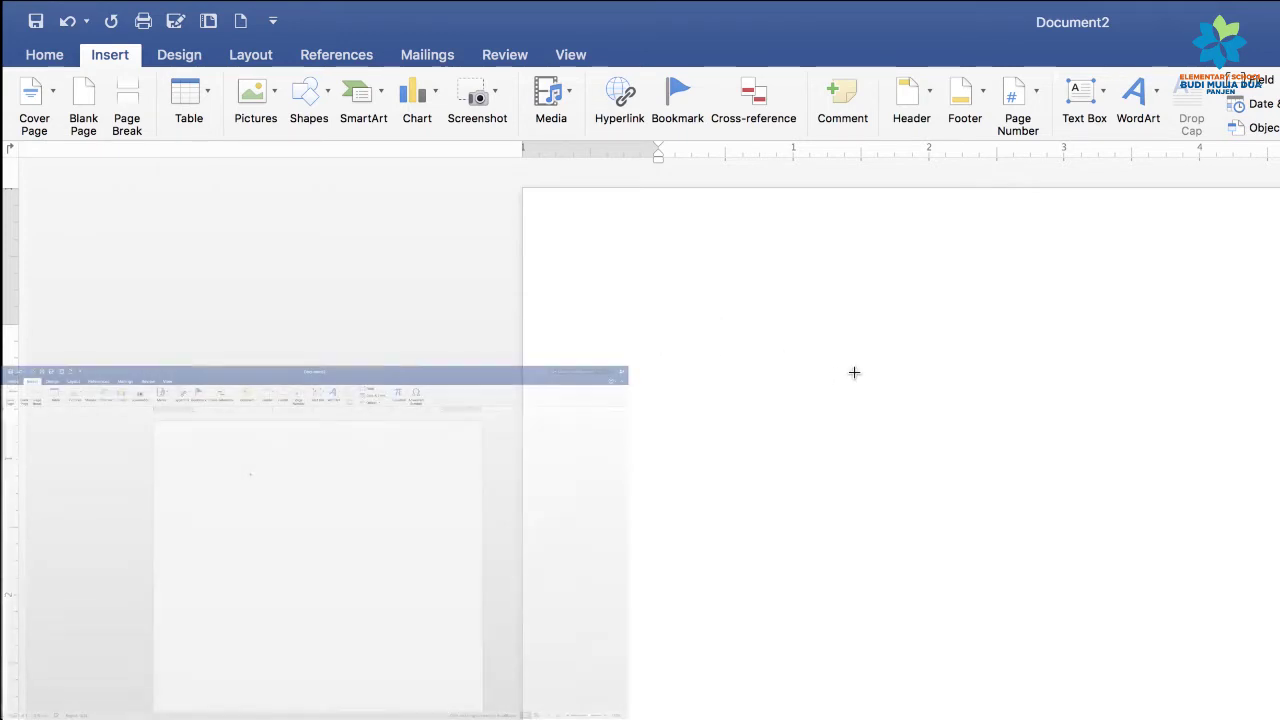
# Draw a rectangle, delete it, then pick Rectangle again and redraw it on the page.
pyautogui.moveTo(841, 358)
pyautogui.mouseDown()
pyautogui.moveTo(1149, 486)
pyautogui.moveTo(1257, 552)
pyautogui.mouseUp()
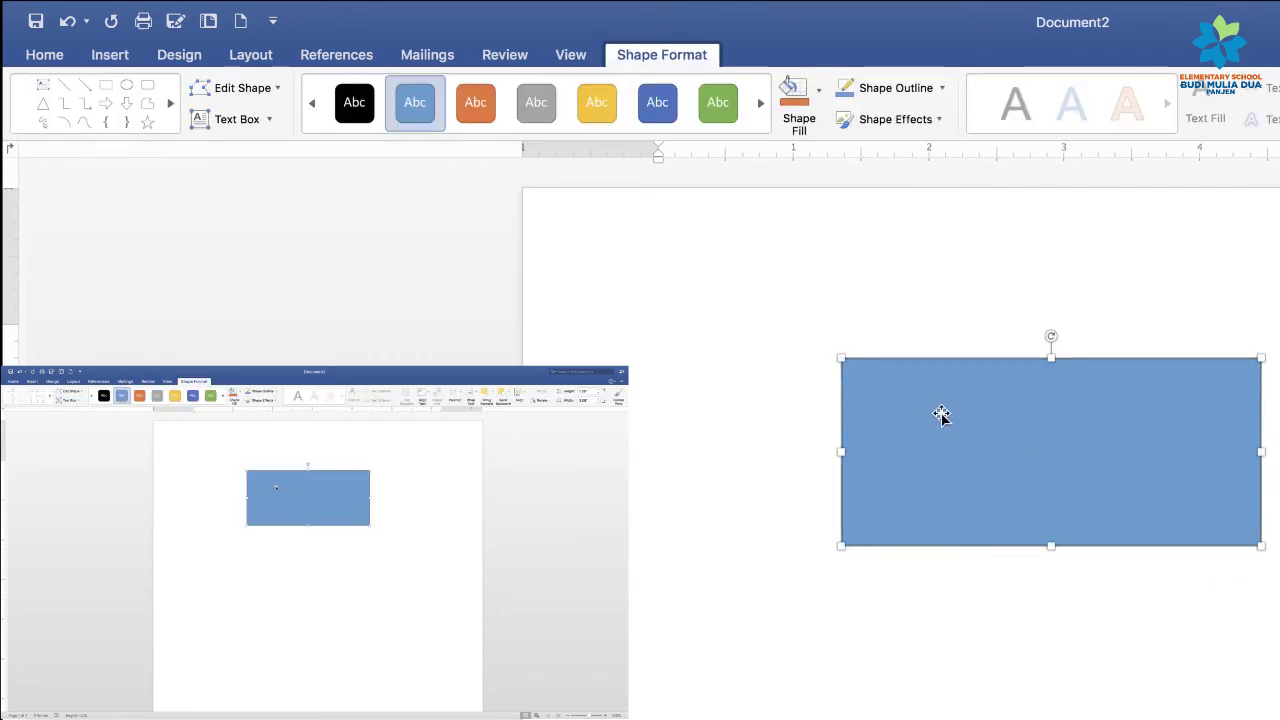
pyautogui.press('Delete')
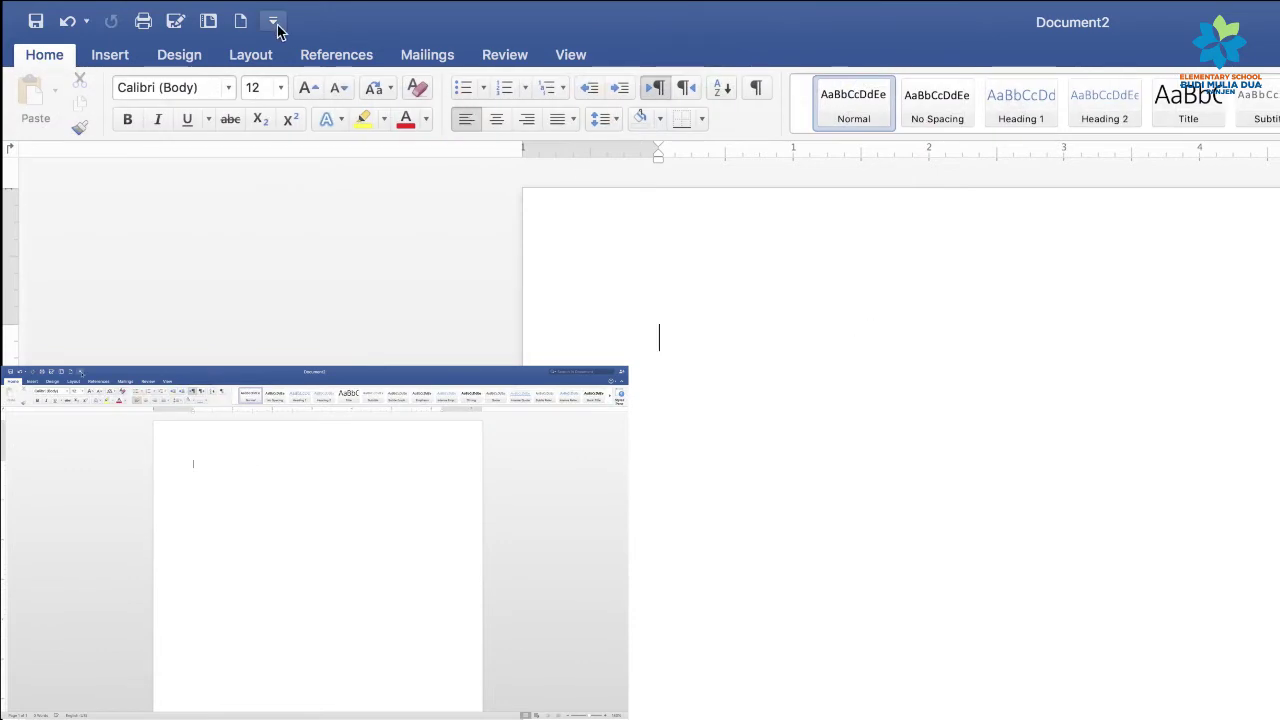
pyautogui.click(243, 57)
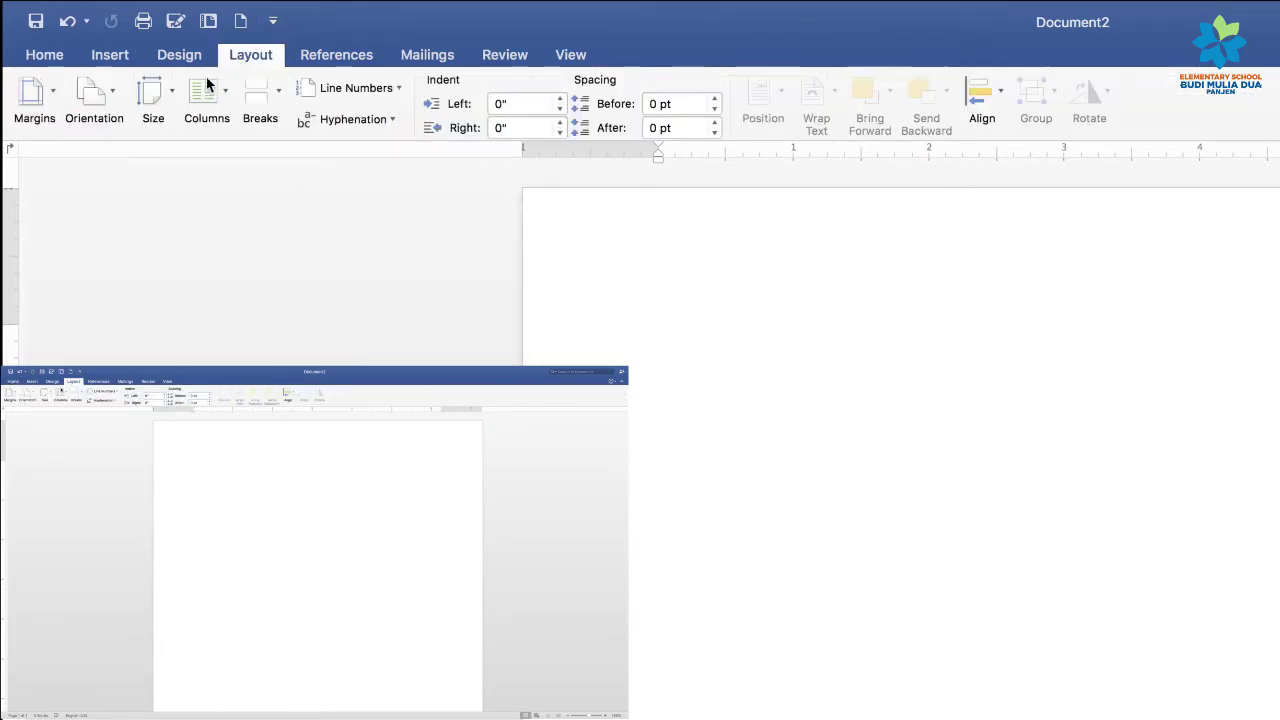
pyautogui.click(105, 62)
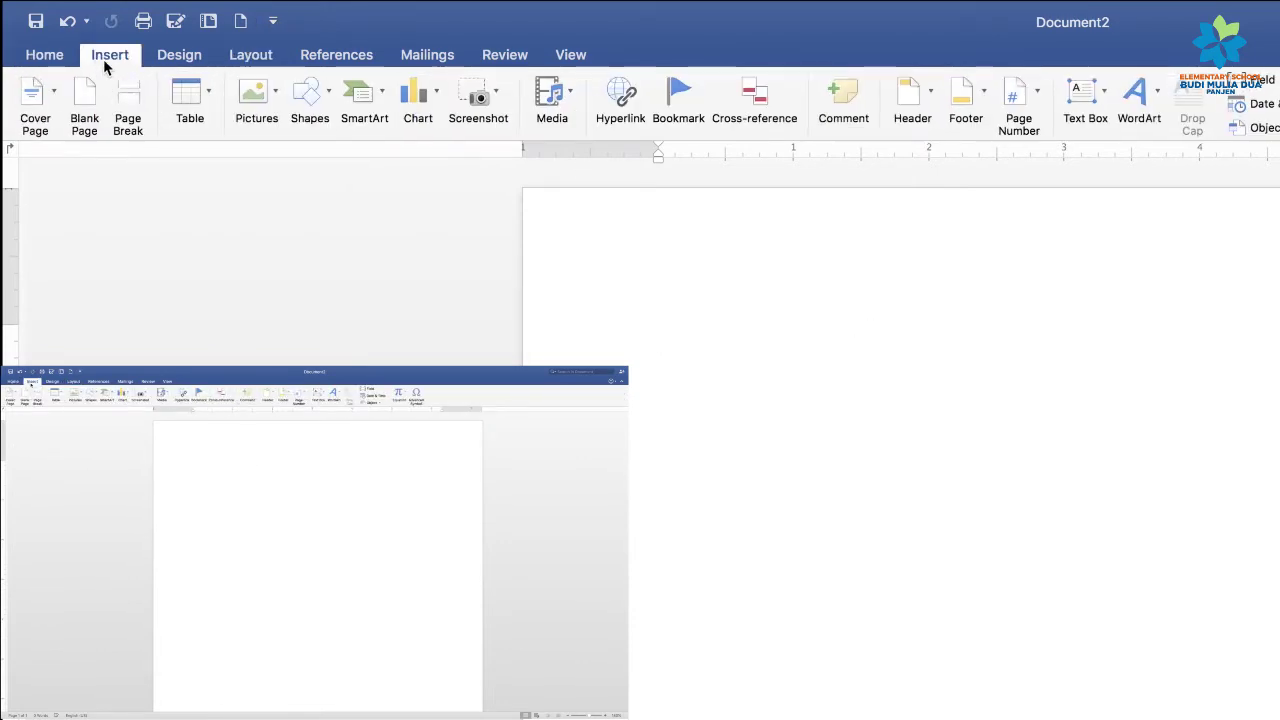
pyautogui.click(312, 98)
pyautogui.click(305, 317)
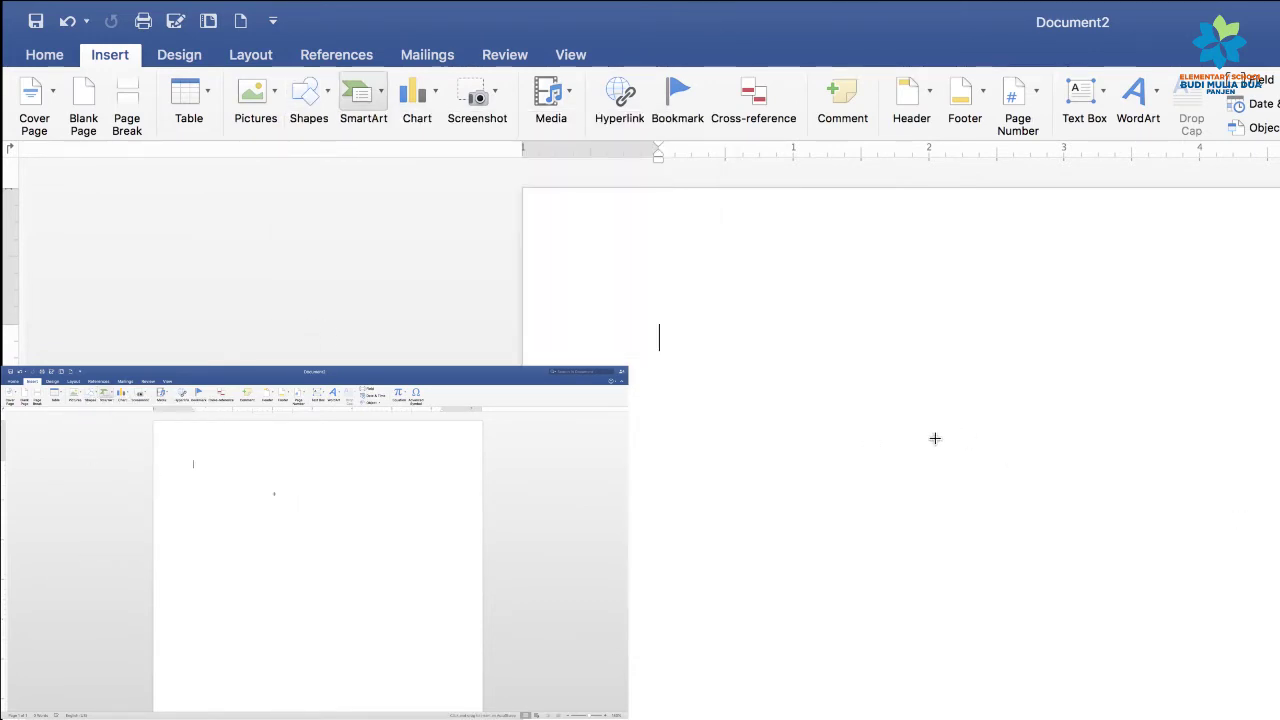
pyautogui.click(869, 424)
pyautogui.moveTo(869, 424); pyautogui.dragTo(1233, 576)
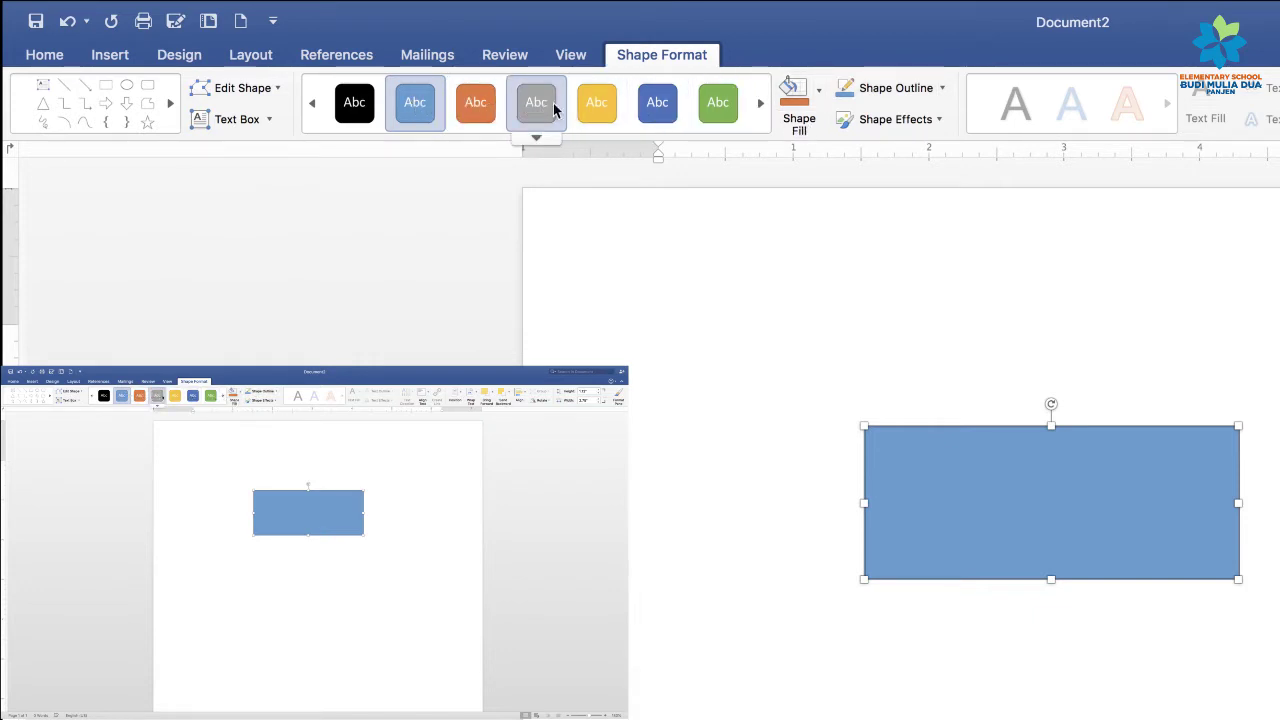
# Try green, dark blue and yellow shape styles, settling on the grey style.
pyautogui.click(703, 110)
pyautogui.click(658, 108)
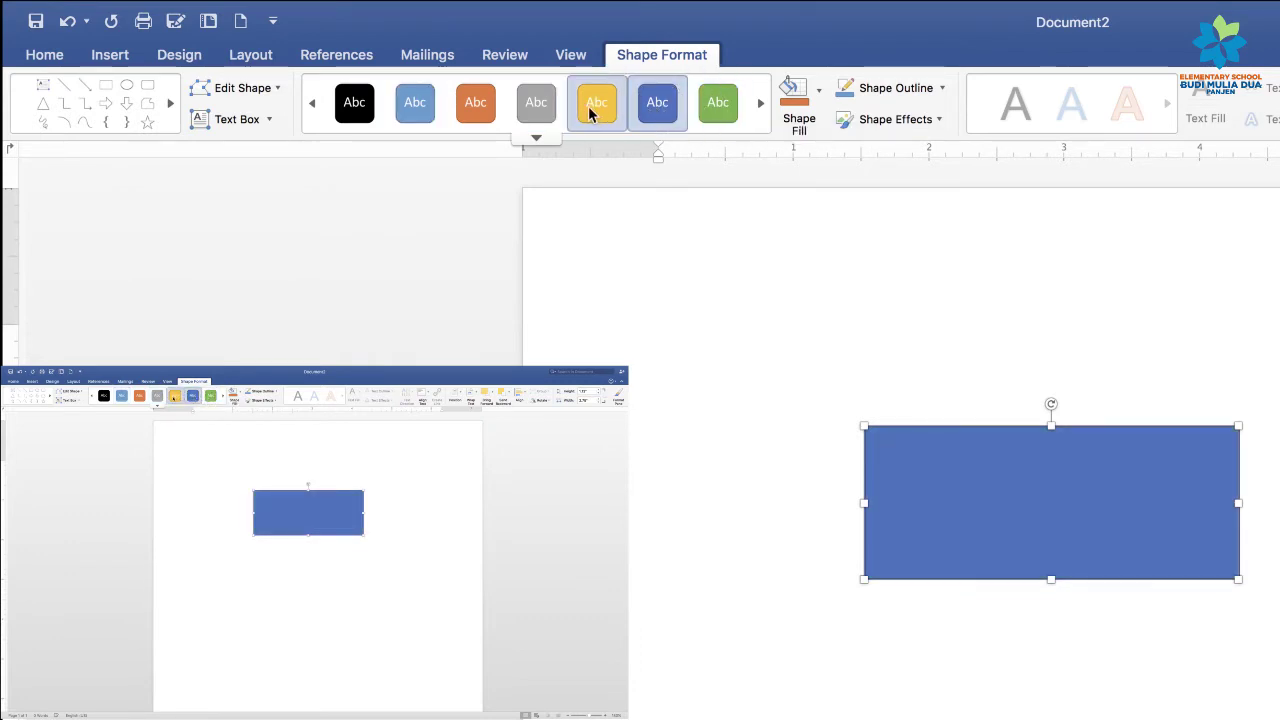
pyautogui.click(593, 110)
pyautogui.click(536, 112)
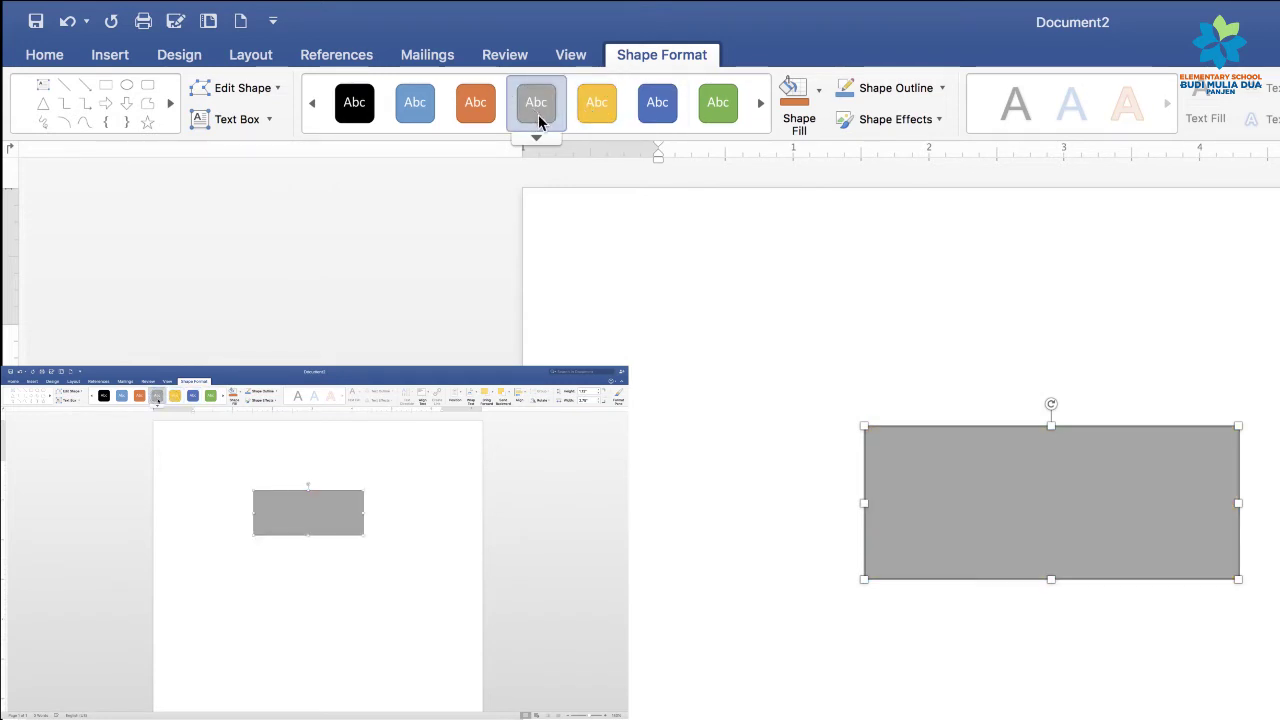
# Fill the rectangle with standard Red, trying light grey first, then reselect it.
pyautogui.click(819, 95)
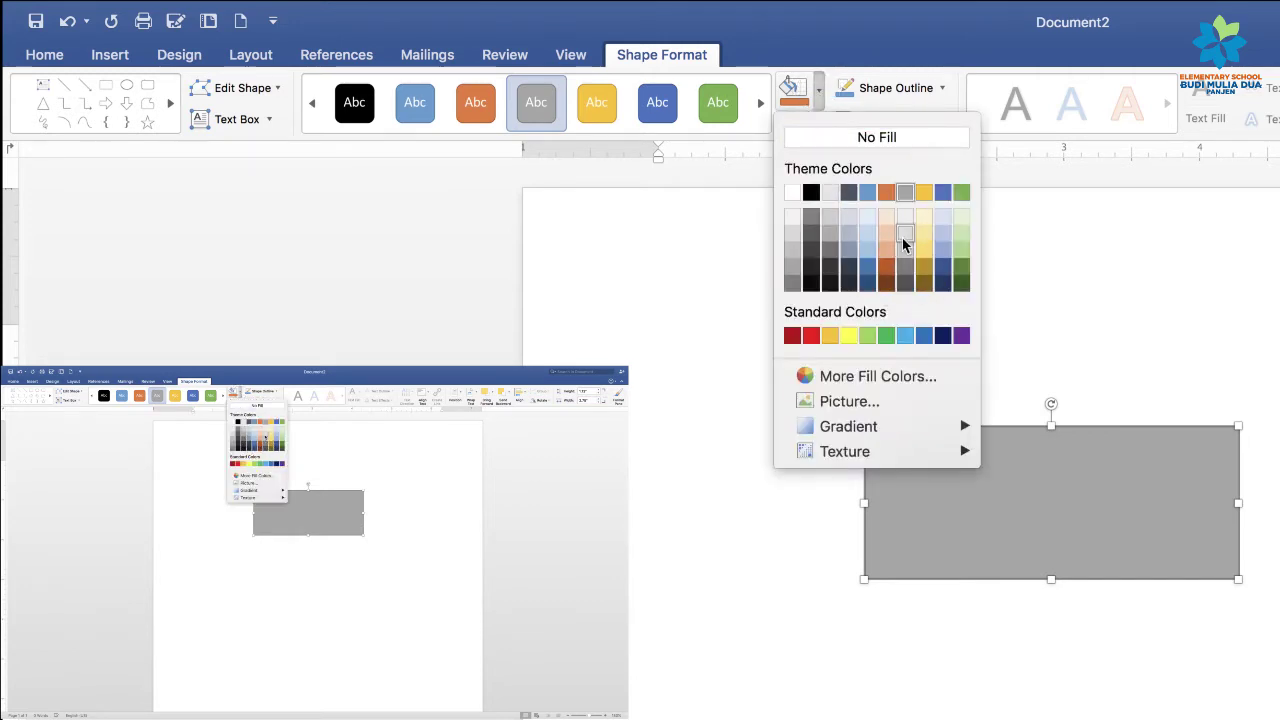
pyautogui.click(904, 235)
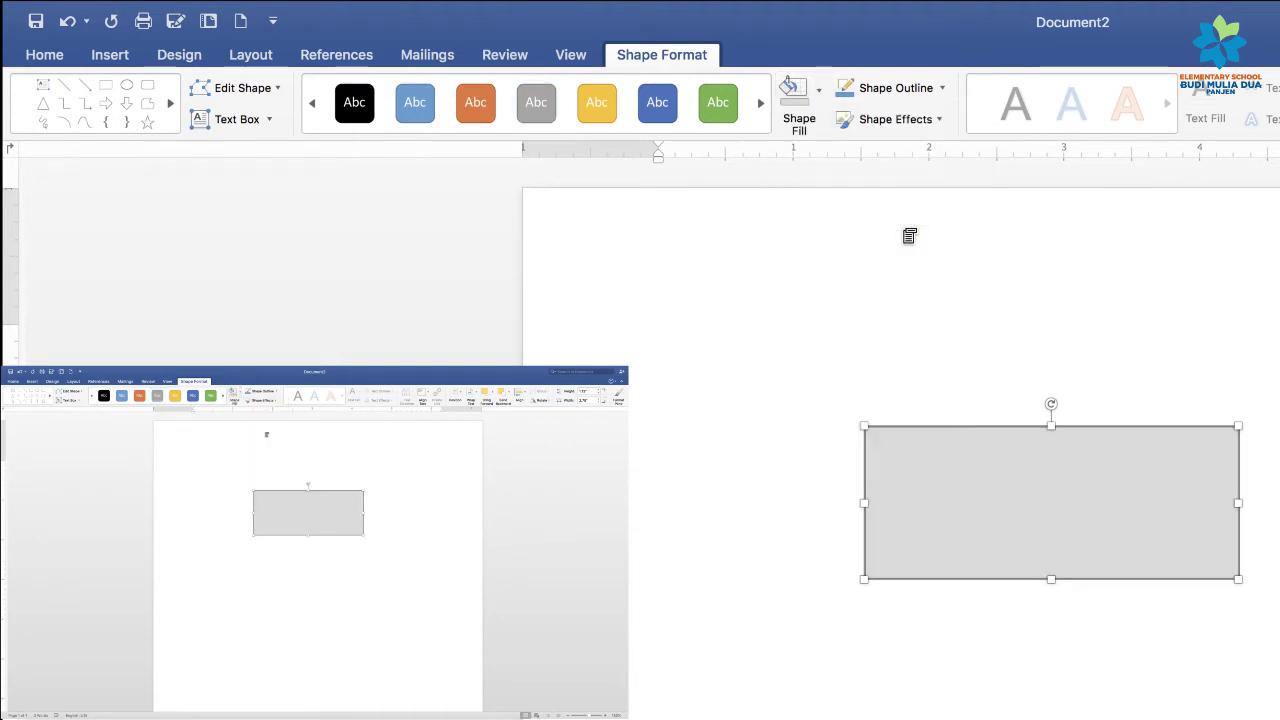
pyautogui.click(819, 93)
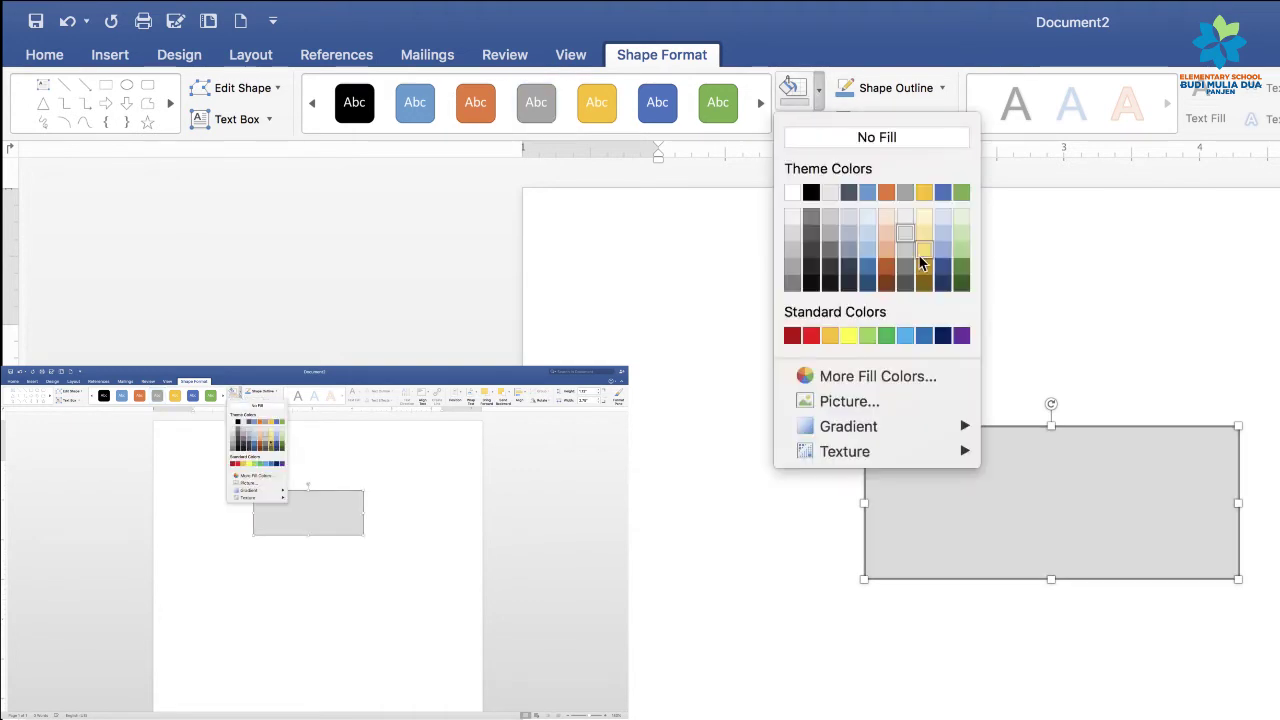
pyautogui.click(811, 336)
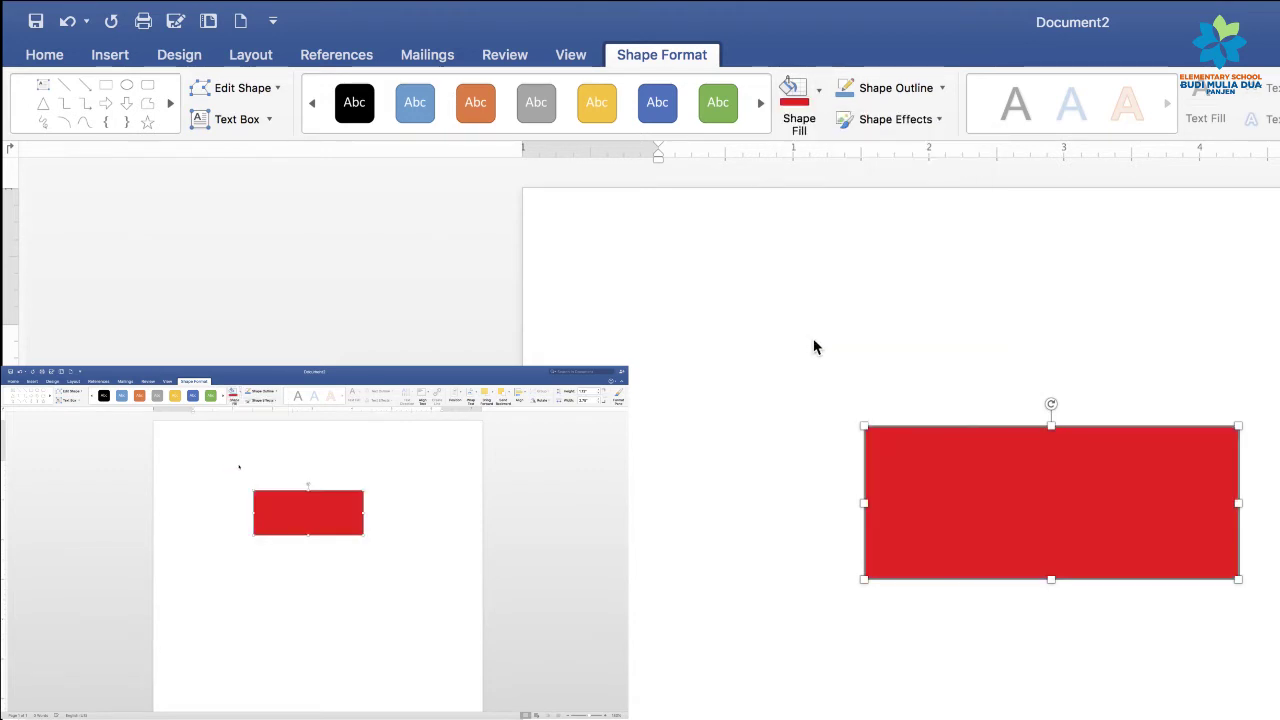
pyautogui.click(871, 366)
pyautogui.click(958, 470)
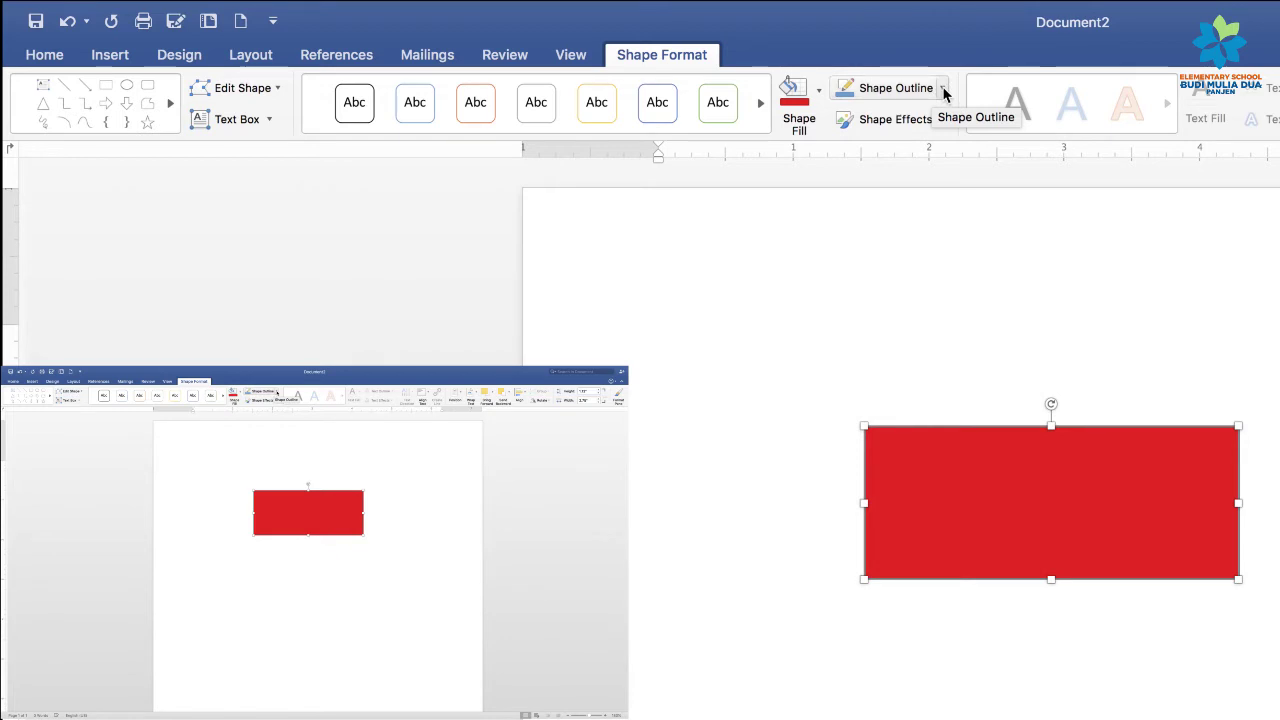
# Try a black outline, then set the rectangle's outline to No Outline.
pyautogui.click(943, 89)
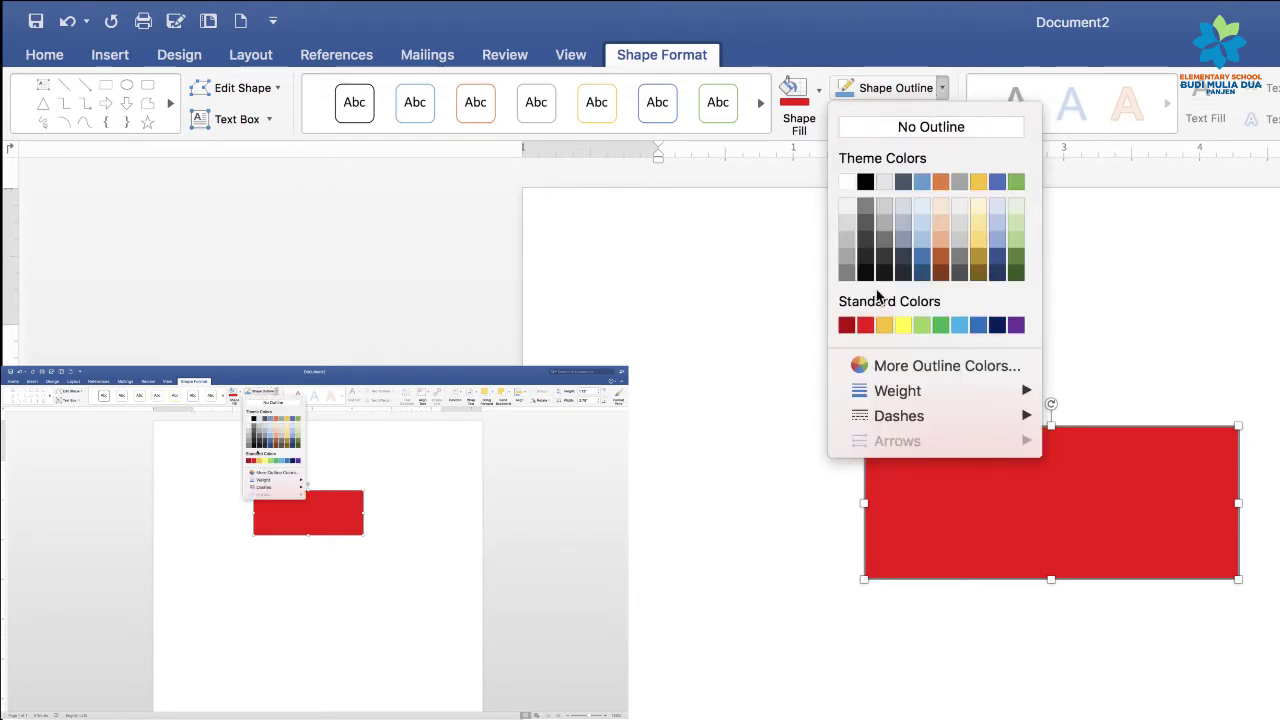
pyautogui.click(865, 183)
pyautogui.click(944, 91)
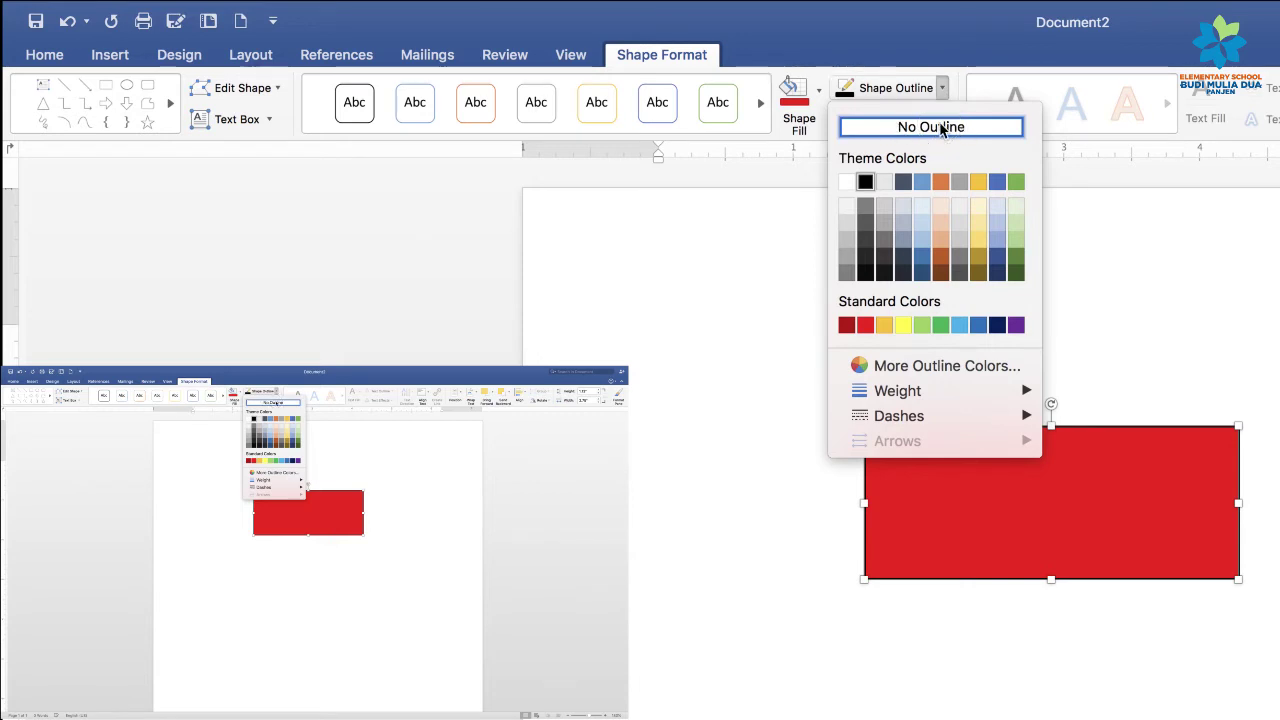
pyautogui.click(940, 126)
# Select and deselect the red rectangle to check it appears borderless.
pyautogui.click(985, 258)
pyautogui.click(978, 444)
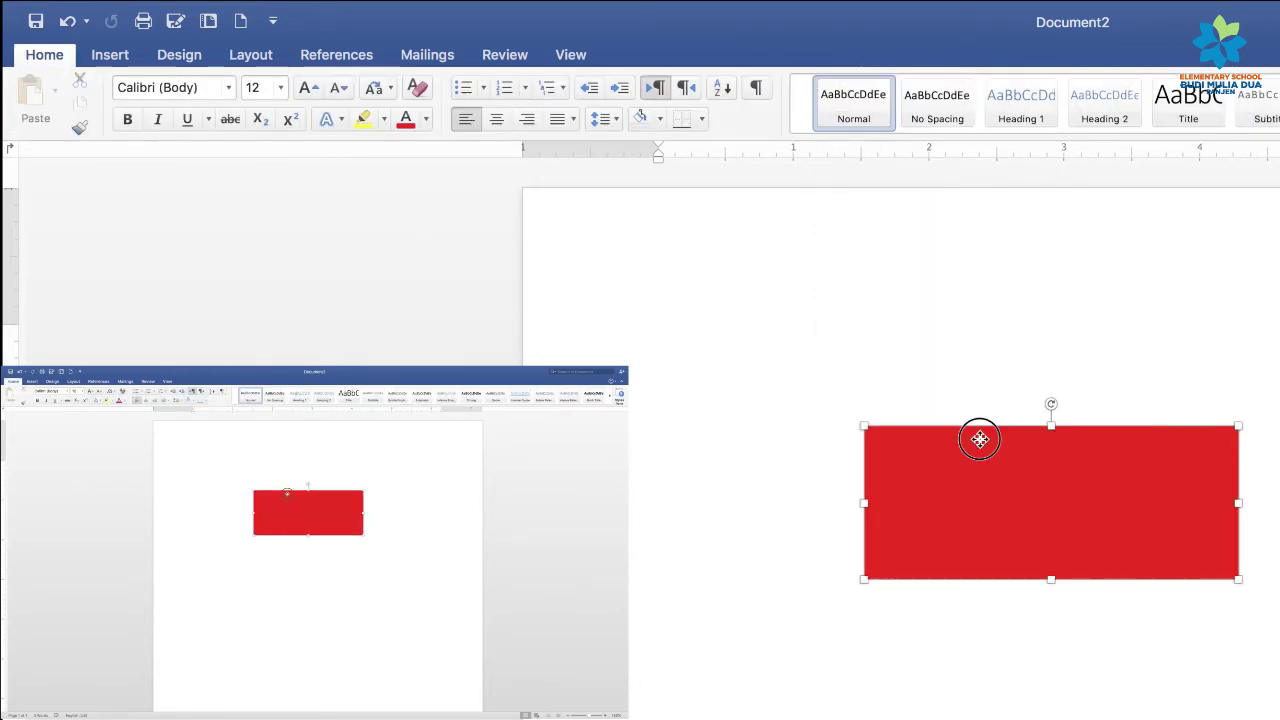
pyautogui.click(1013, 371)
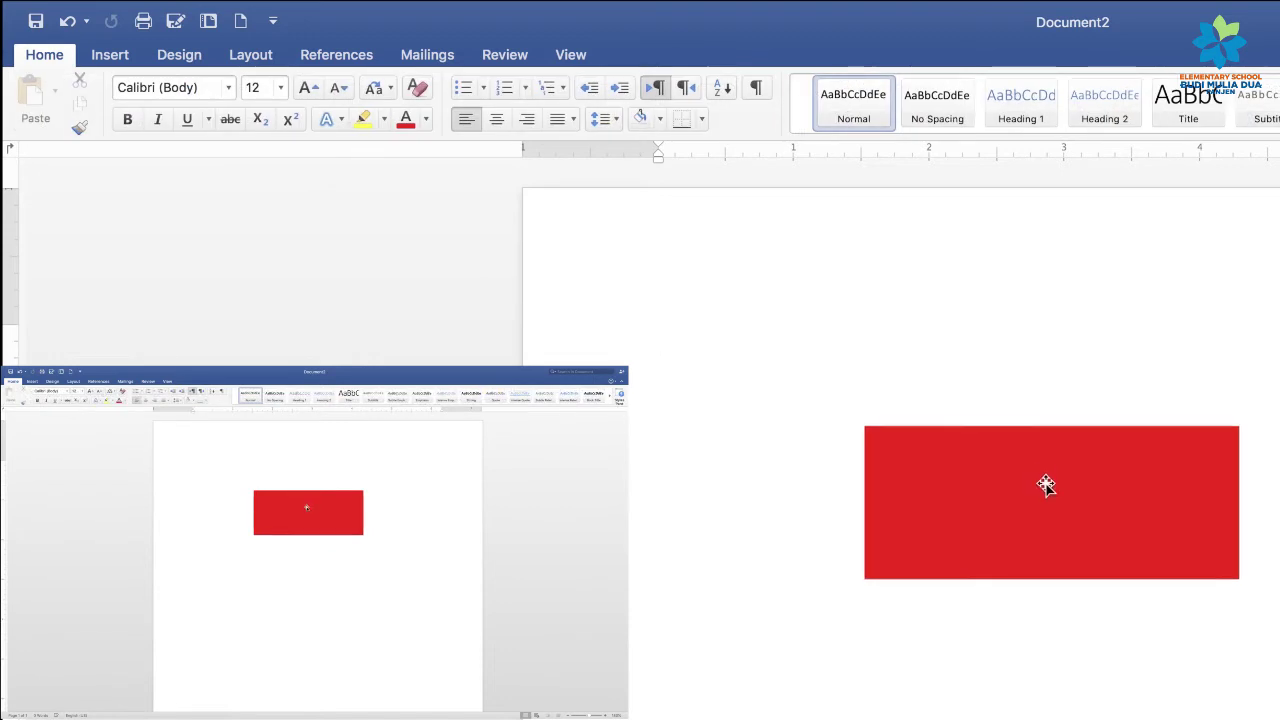
pyautogui.click(1003, 363)
pyautogui.click(986, 477)
pyautogui.click(984, 368)
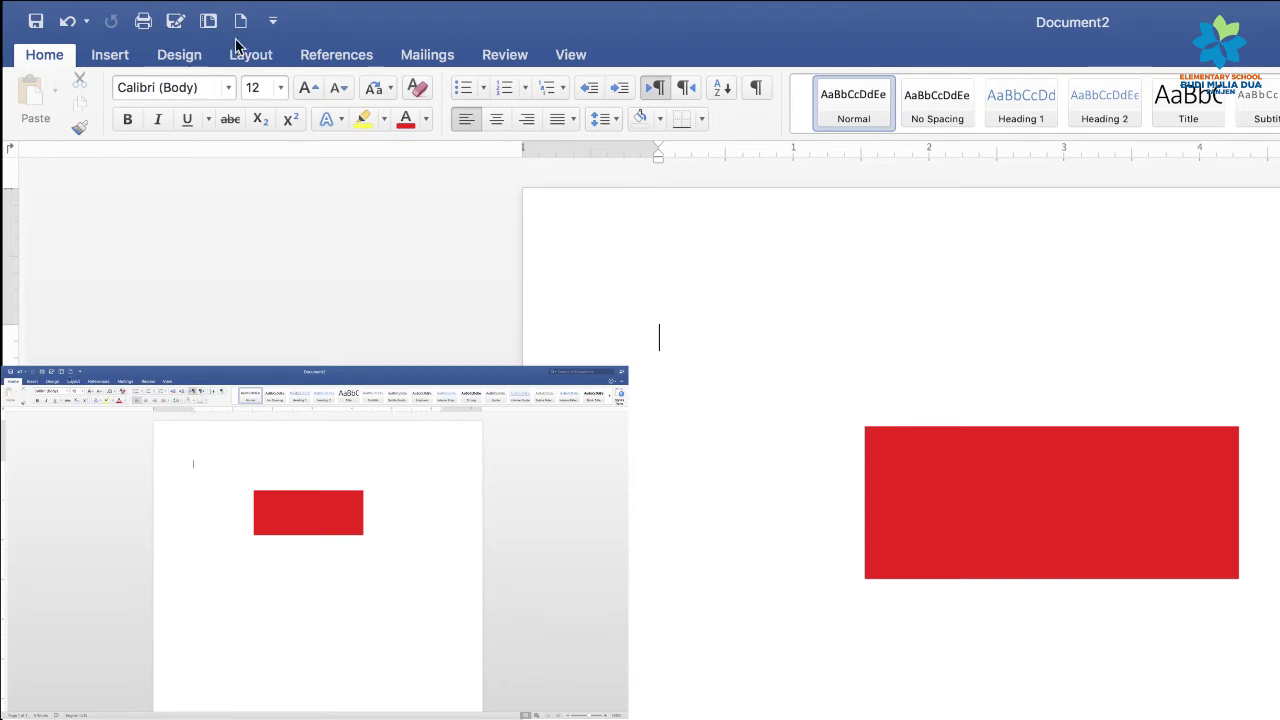
# Draw a horizontal text box inside the red rectangle.
pyautogui.click(110, 55)
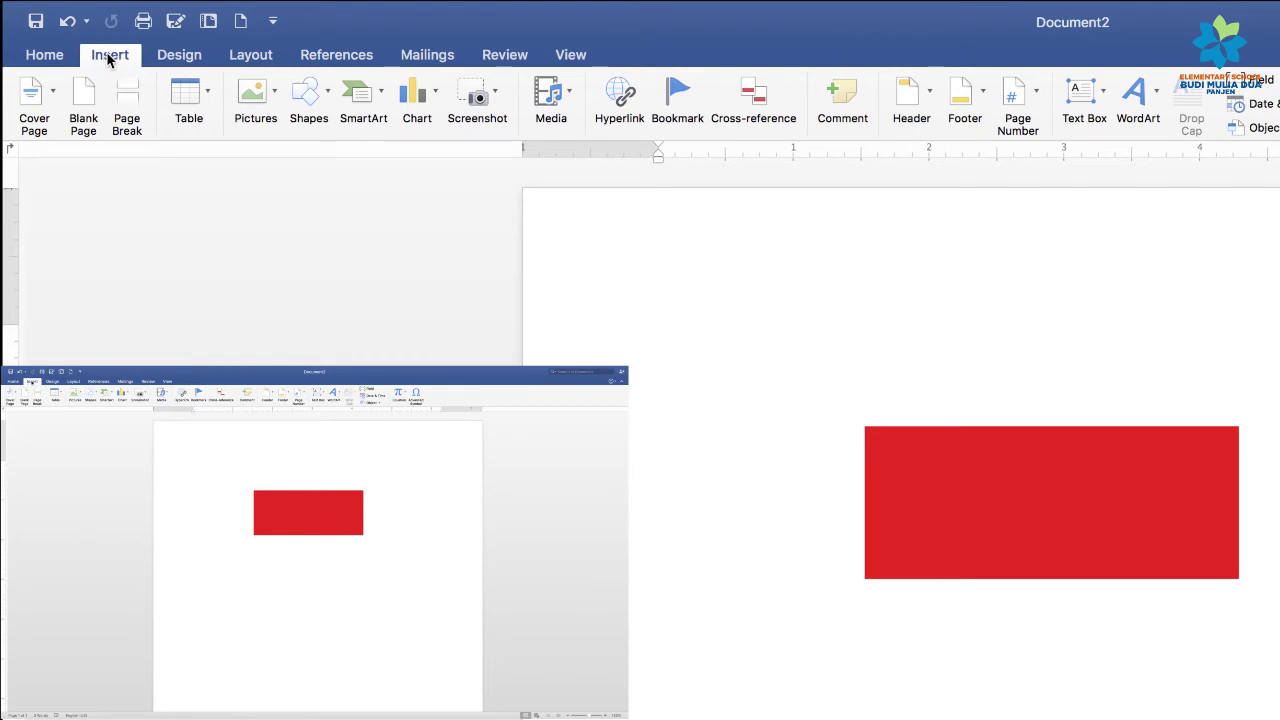
pyautogui.click(1087, 92)
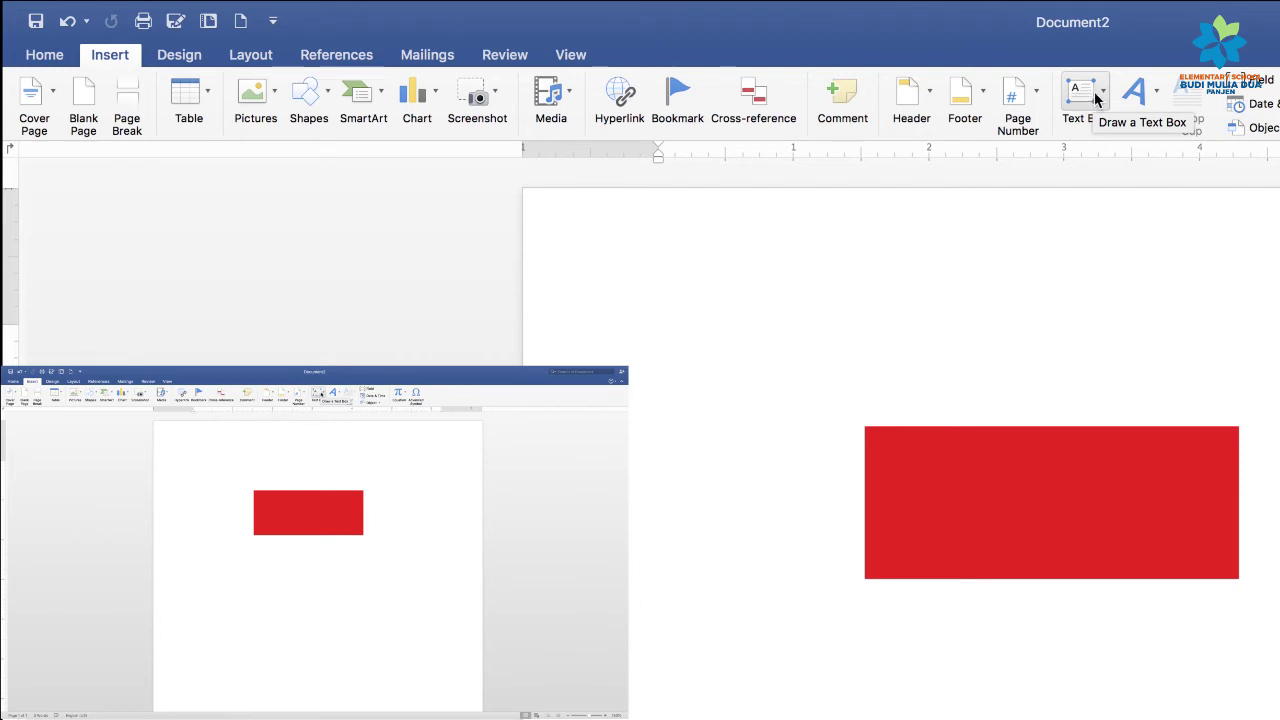
pyautogui.click(1096, 96)
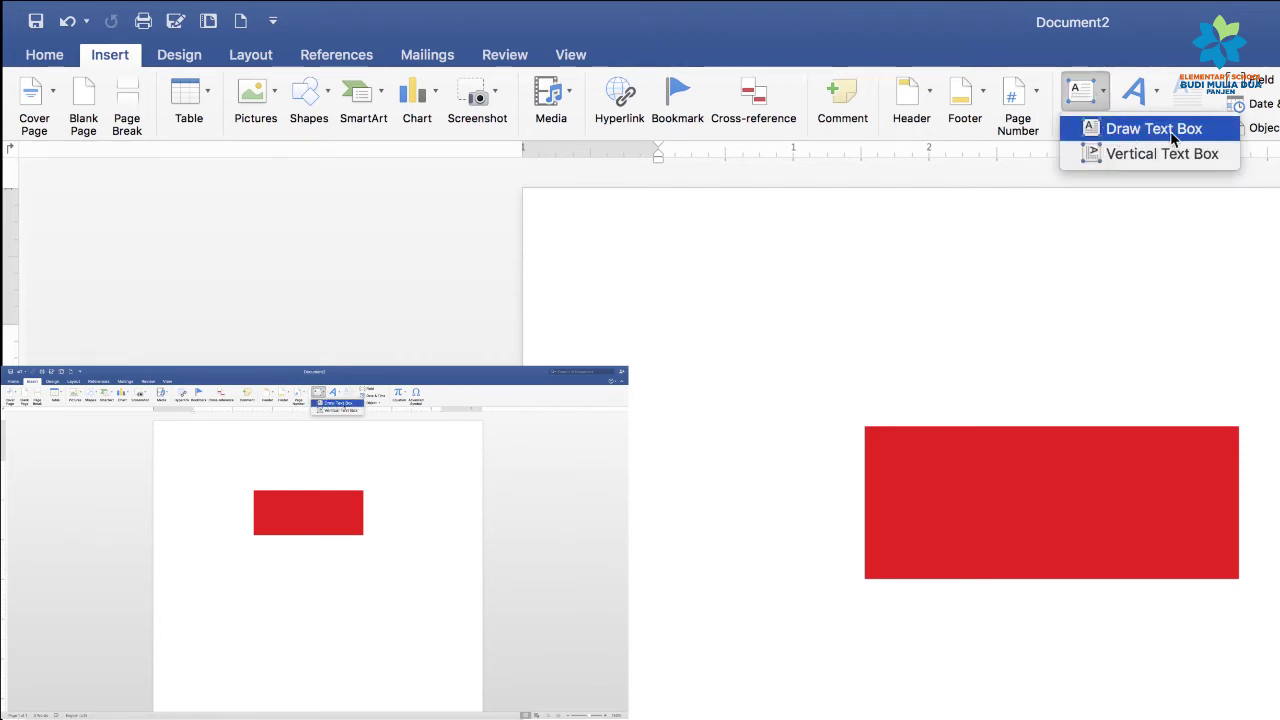
pyautogui.click(1115, 60)
pyautogui.click(1080, 94)
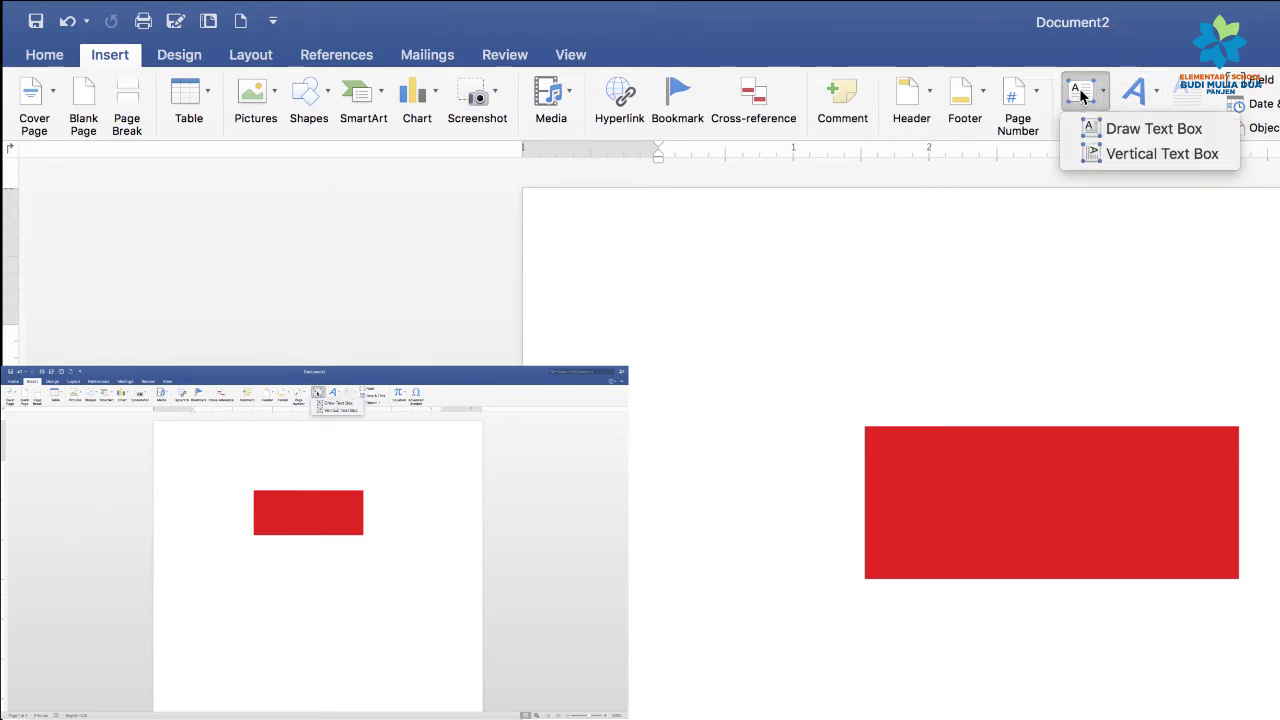
pyautogui.click(1140, 128)
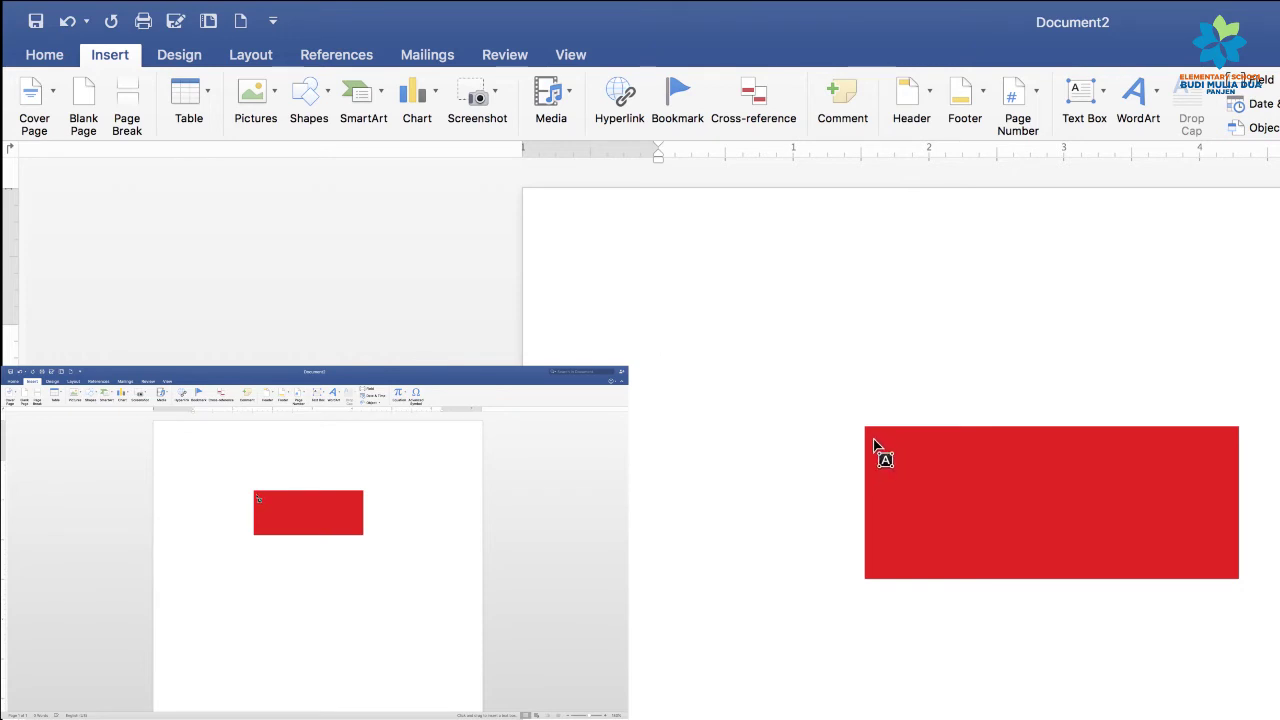
pyautogui.moveTo(876, 443); pyautogui.dragTo(1227, 563)
pyautogui.write('BON')
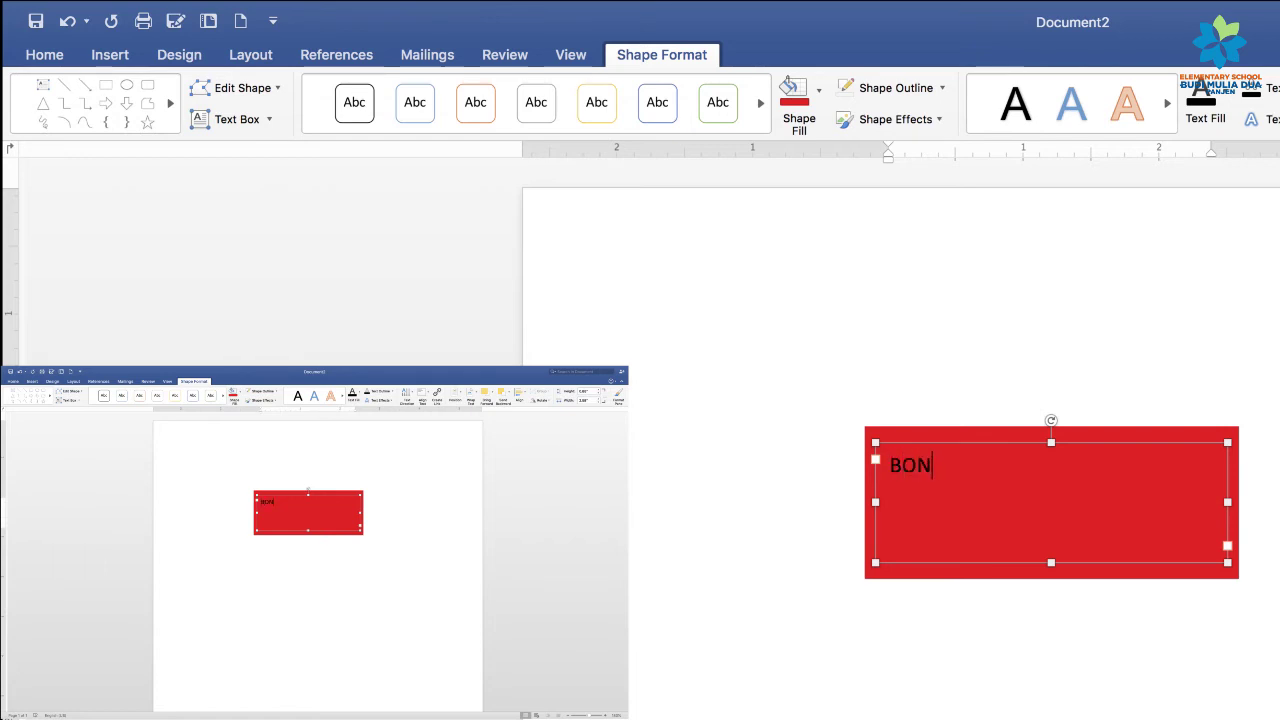
# Finish typing BONAR and set the word to 48 point.
pyautogui.write('AR')
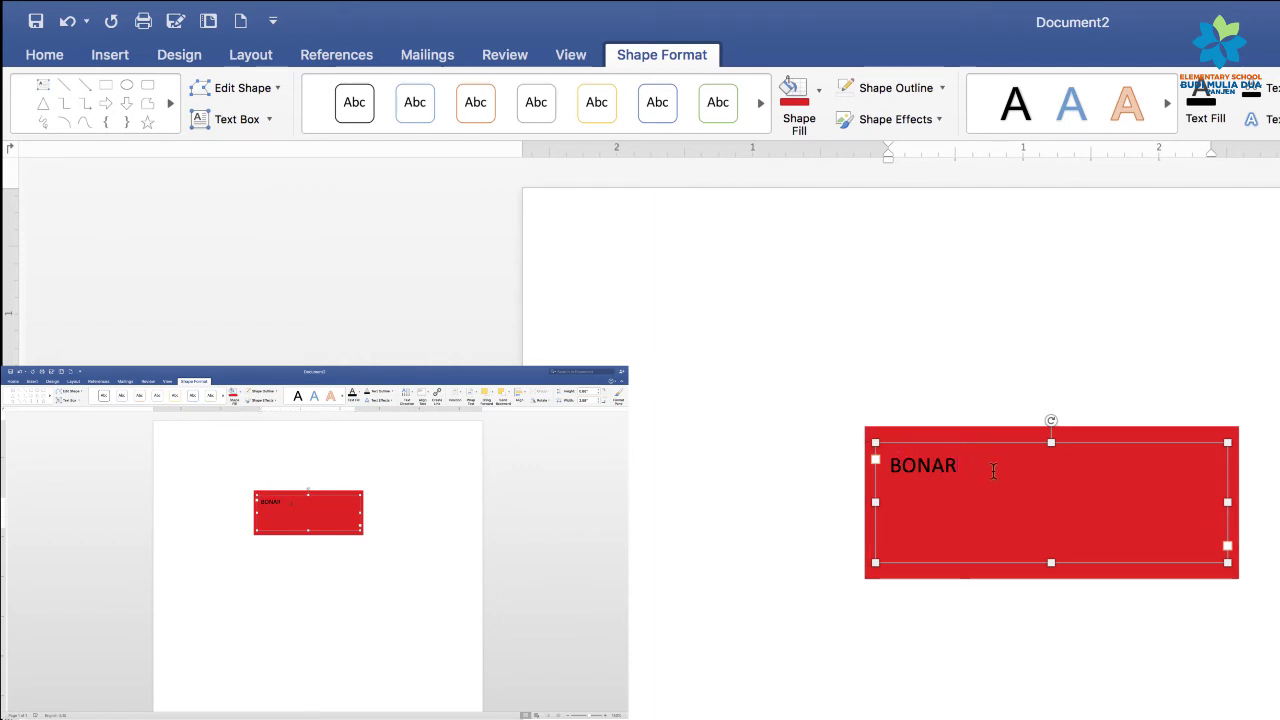
pyautogui.moveTo(993, 468)
pyautogui.mouseDown()
pyautogui.moveTo(910, 467)
pyautogui.moveTo(862, 434)
pyautogui.mouseUp()
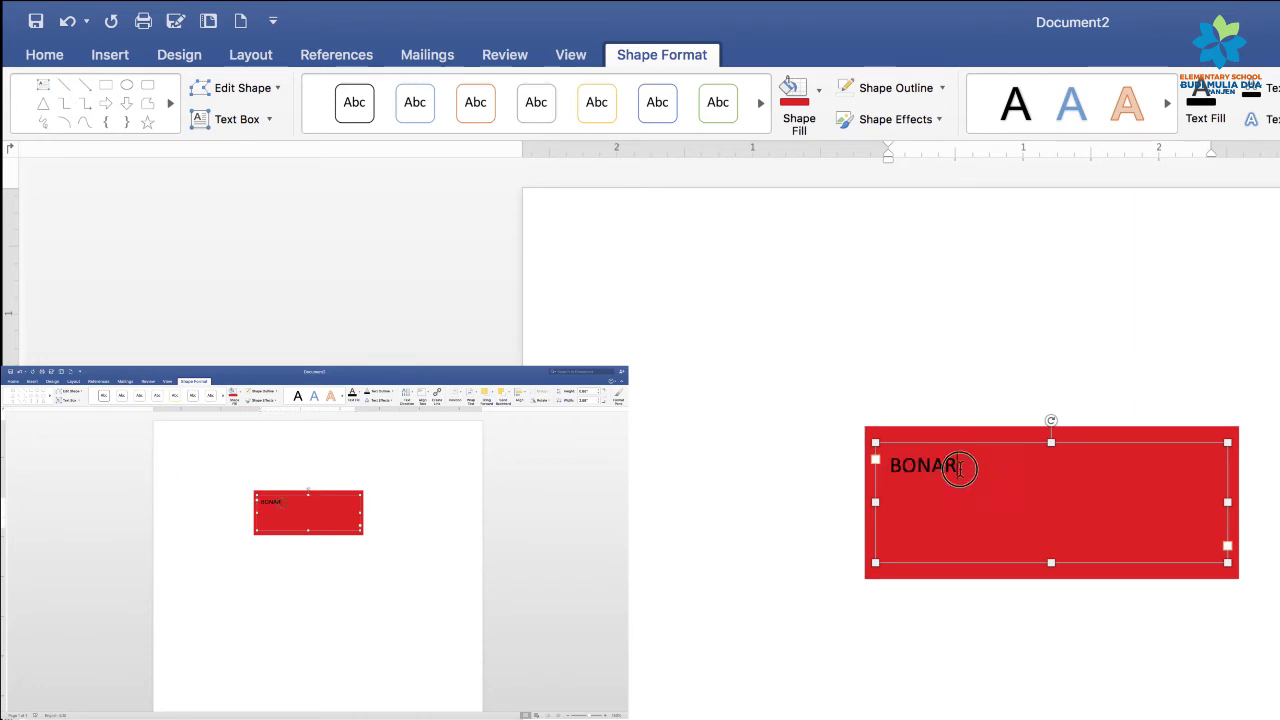
pyautogui.click(45, 55)
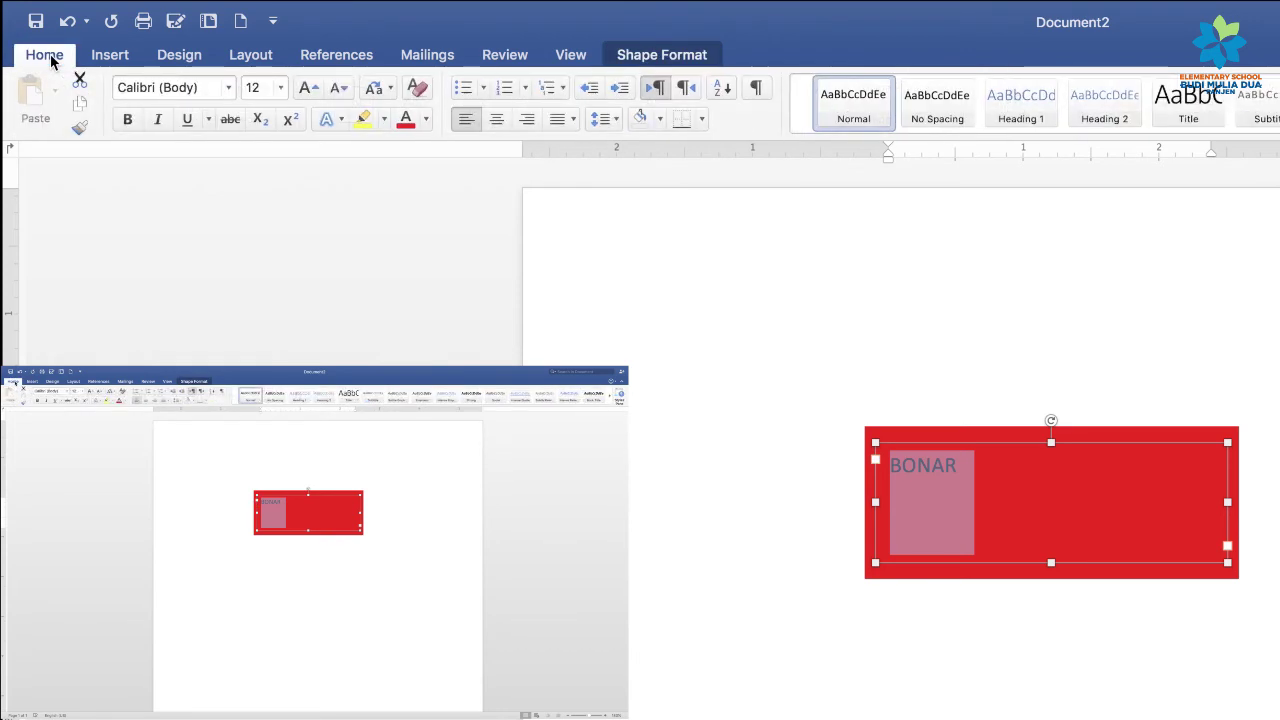
pyautogui.click(281, 88)
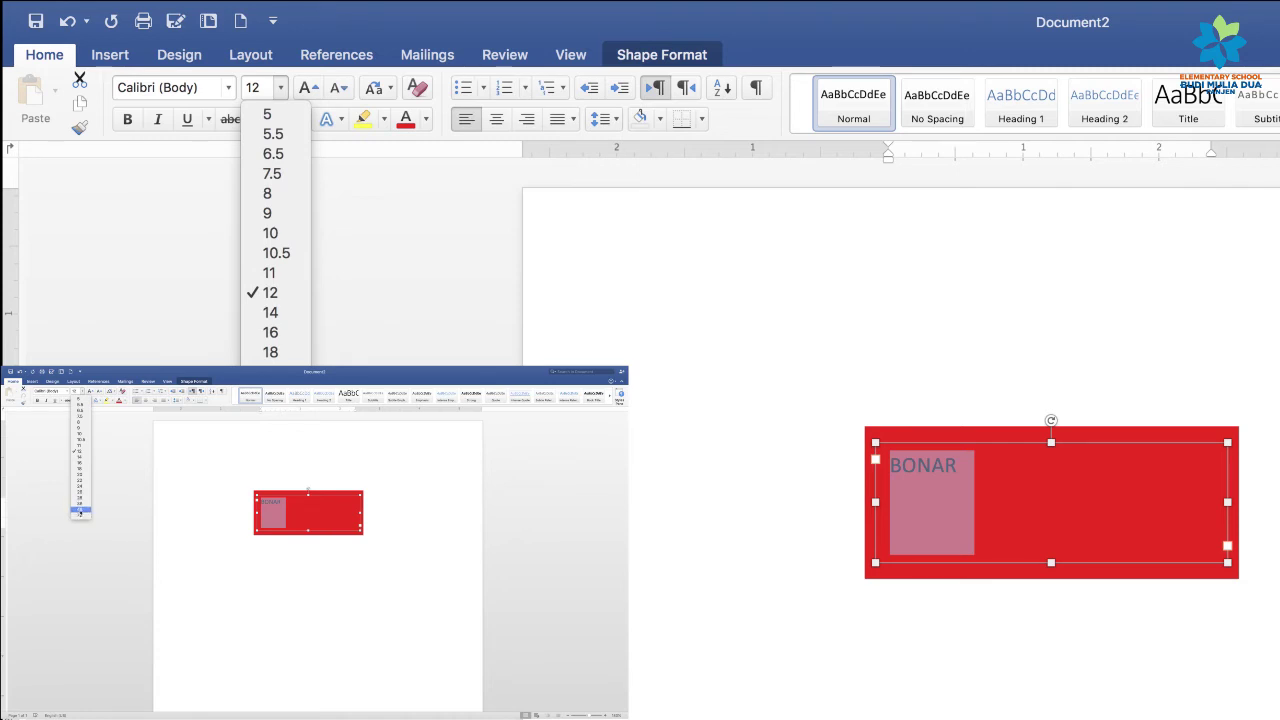
pyautogui.click(80, 511)
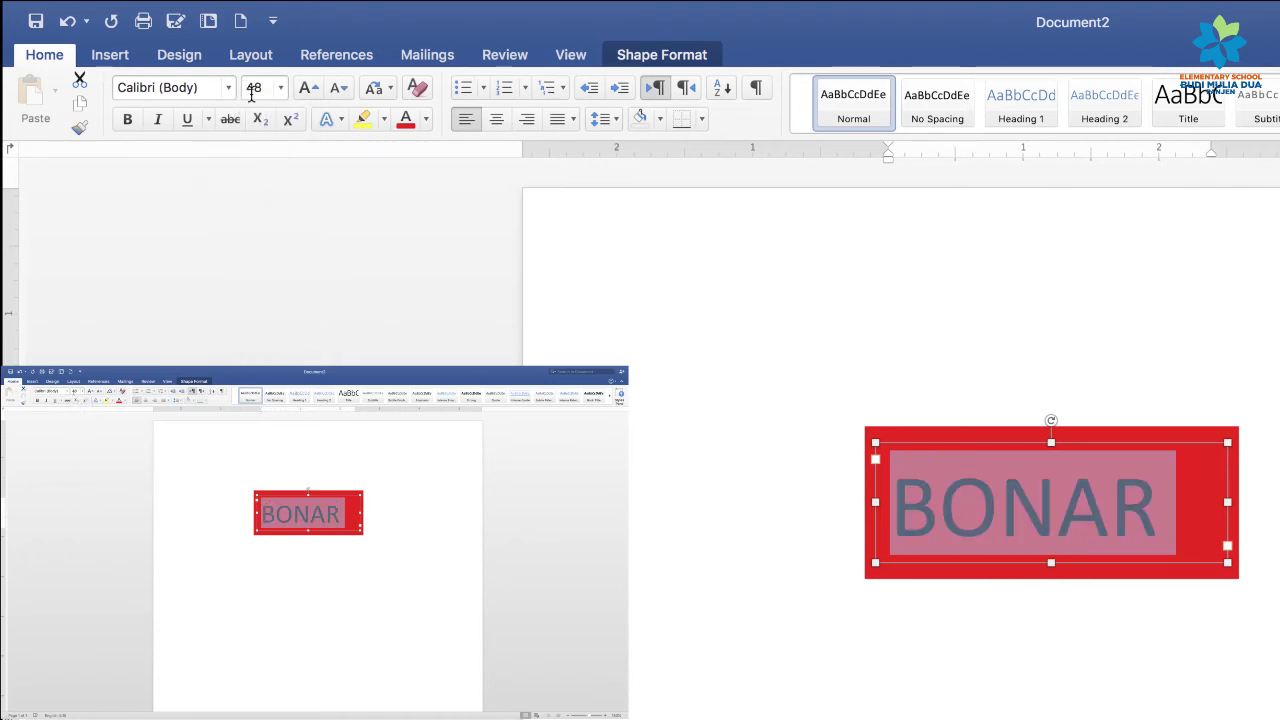
# Reselect BONAR and move the text box right to centre it in the rectangle.
pyautogui.click(920, 500)
pyautogui.moveTo(891, 500); pyautogui.dragTo(1183, 502)
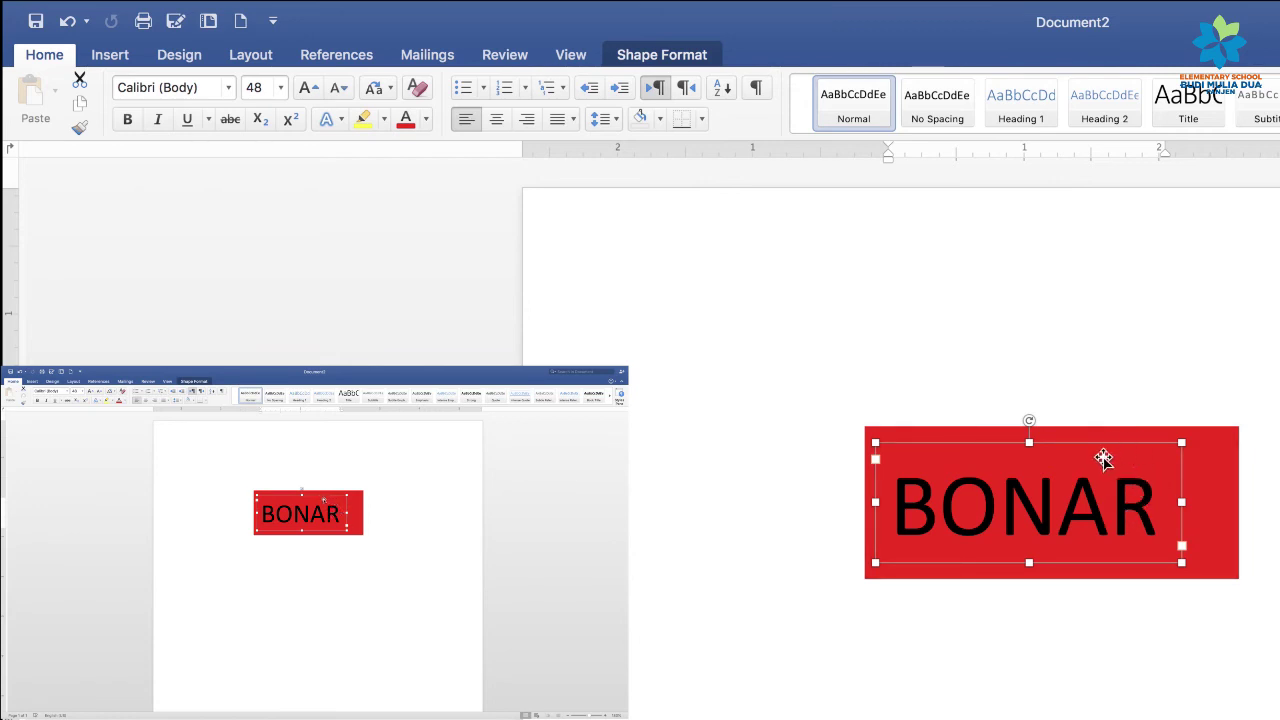
pyautogui.moveTo(1103, 455); pyautogui.dragTo(1132, 457)
# Select the BONAR text, set its font colour to white, then click off to view it.
pyautogui.click(1275, 467)
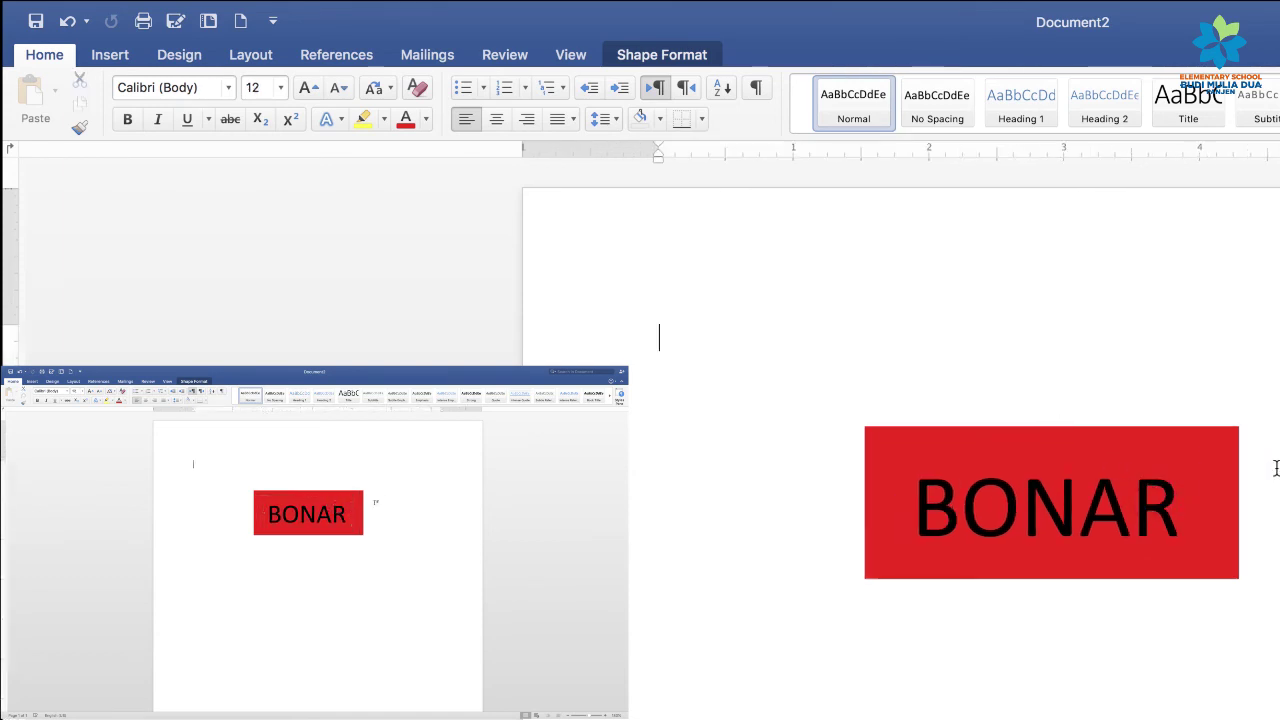
pyautogui.click(1073, 491)
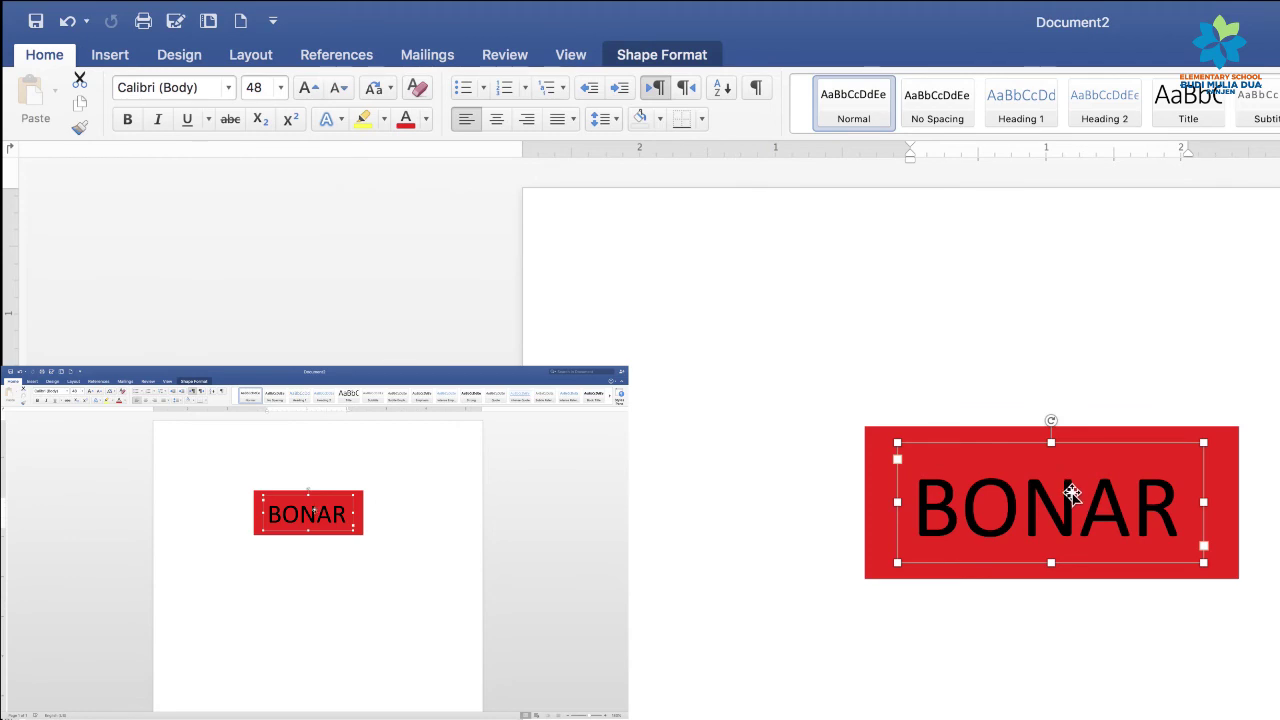
pyautogui.moveTo(1157, 494)
pyautogui.mouseDown()
pyautogui.moveTo(1171, 493)
pyautogui.moveTo(896, 491)
pyautogui.mouseUp()
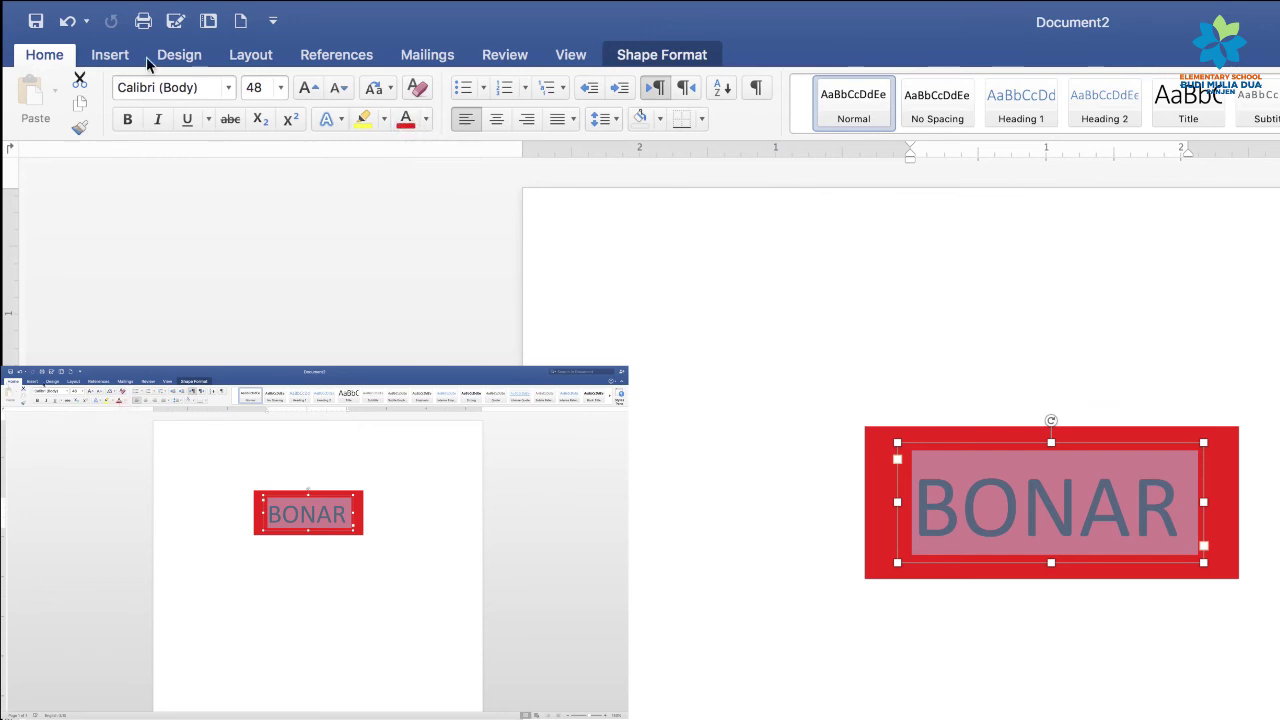
pyautogui.click(427, 120)
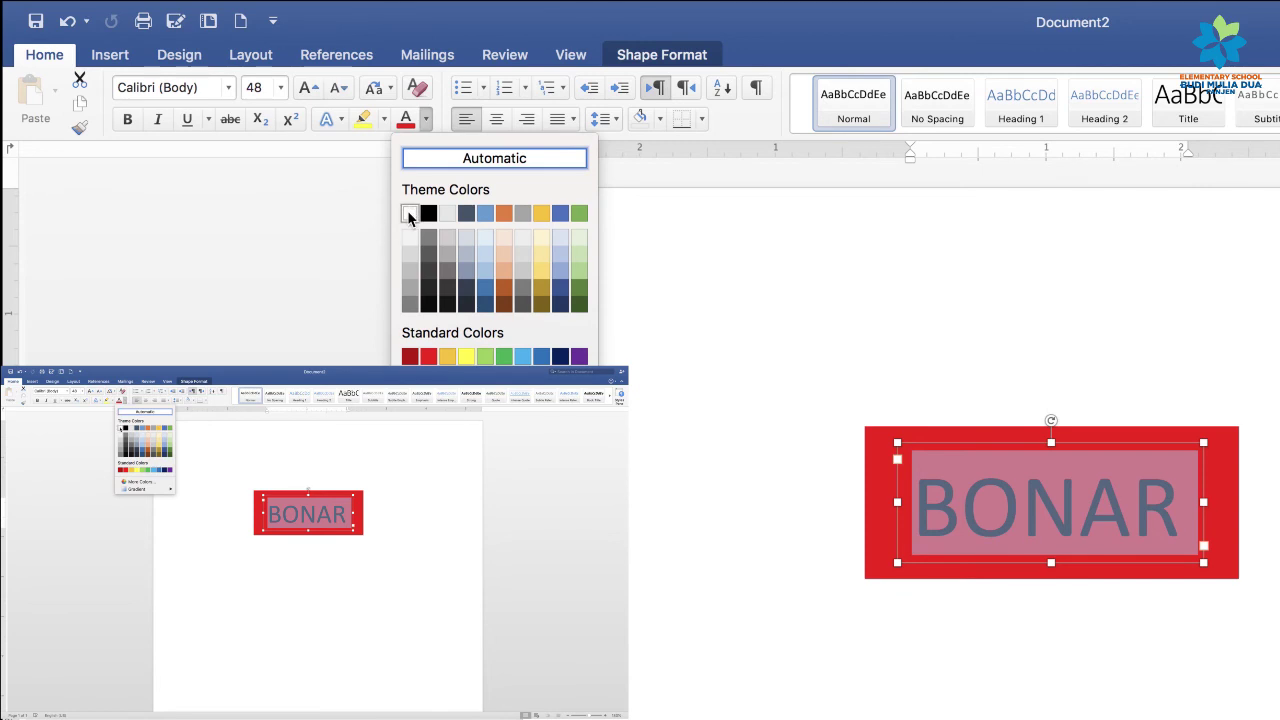
pyautogui.click(409, 214)
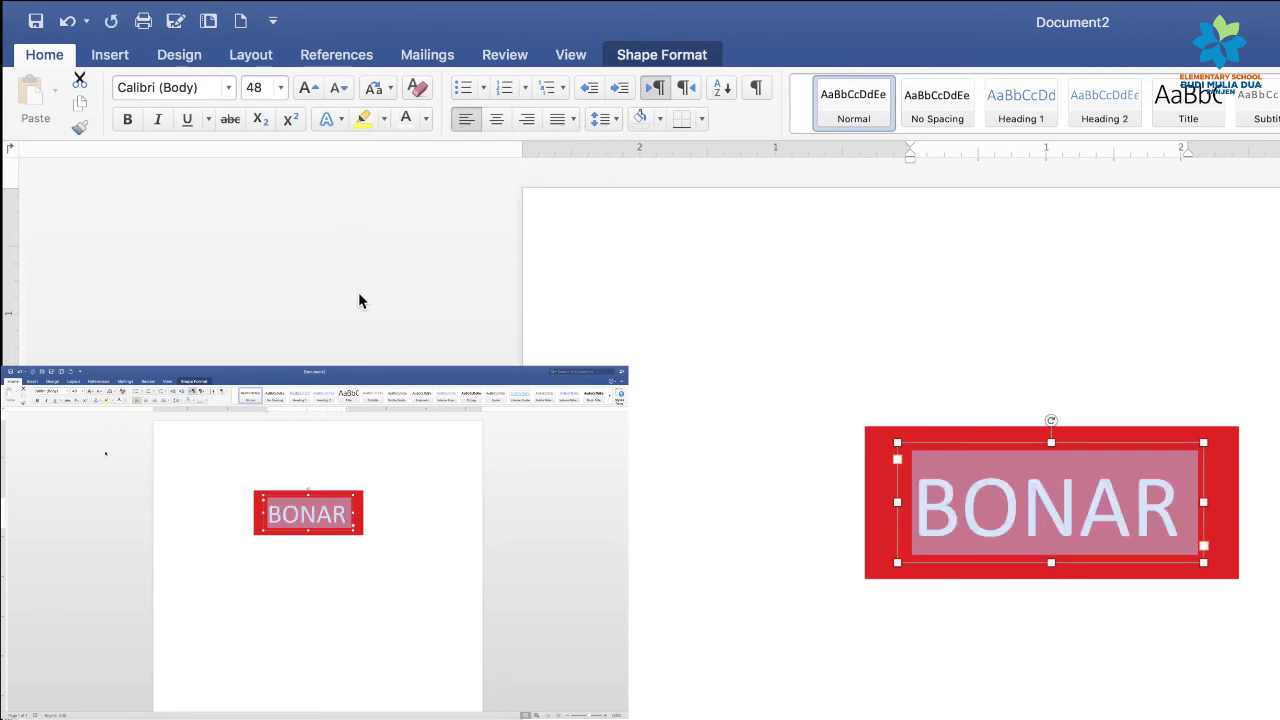
pyautogui.click(659, 338)
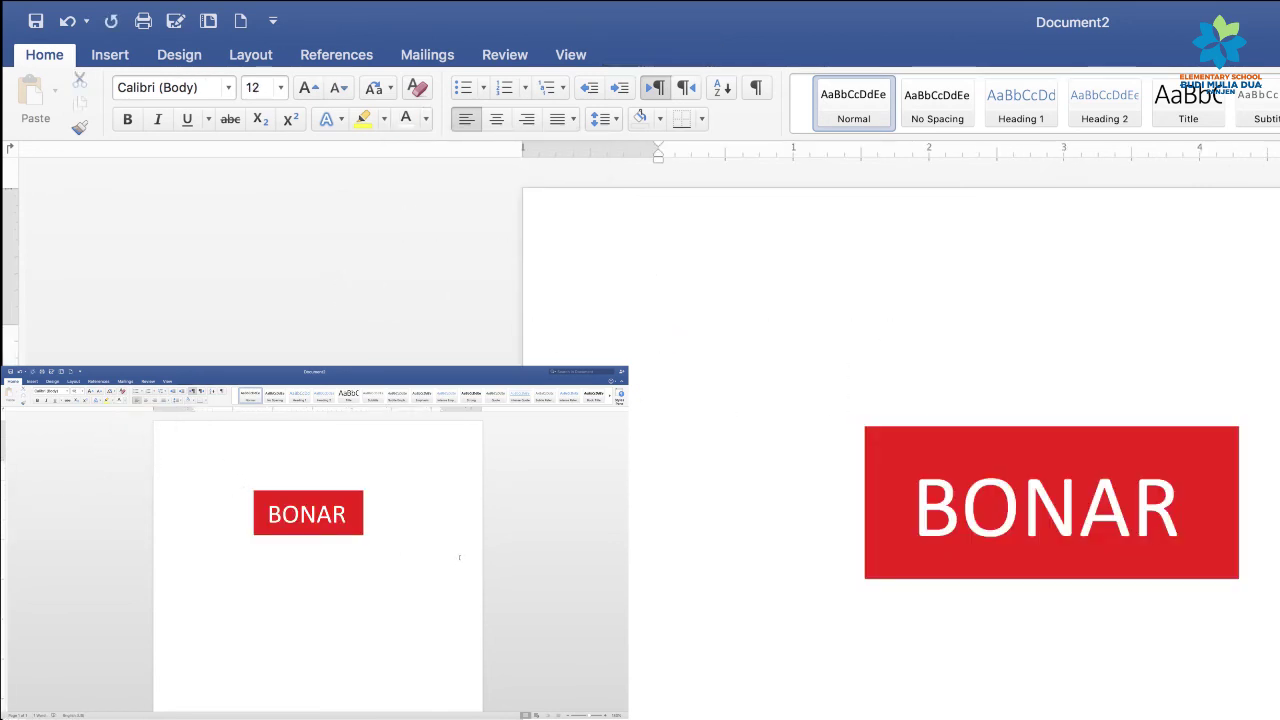
pyautogui.scroll(-2, 900, 450)
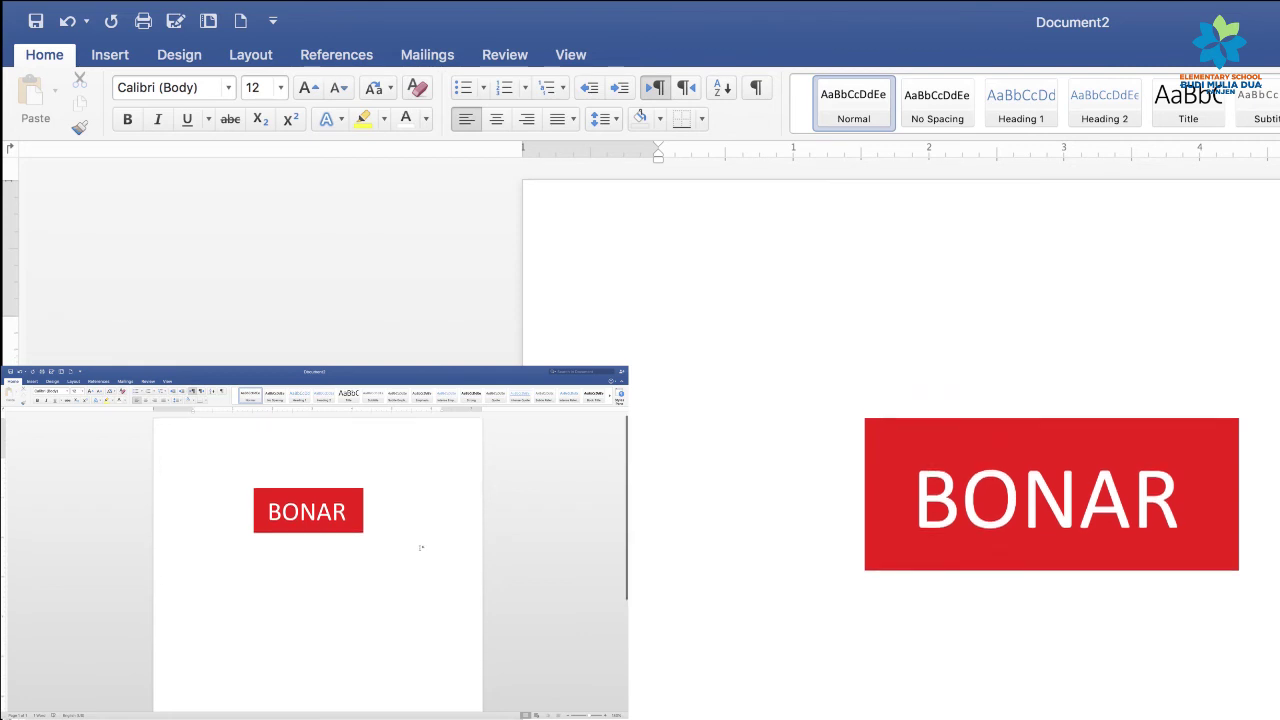
pyautogui.scroll(-1, 900, 450)
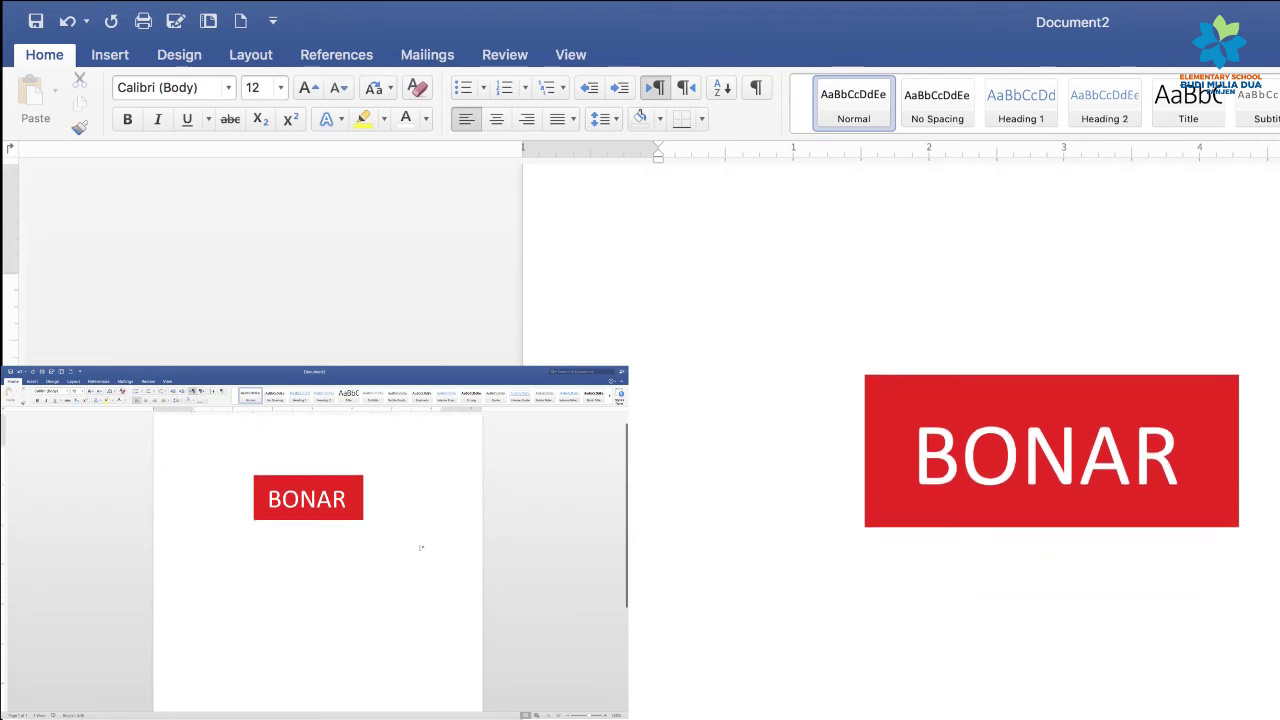